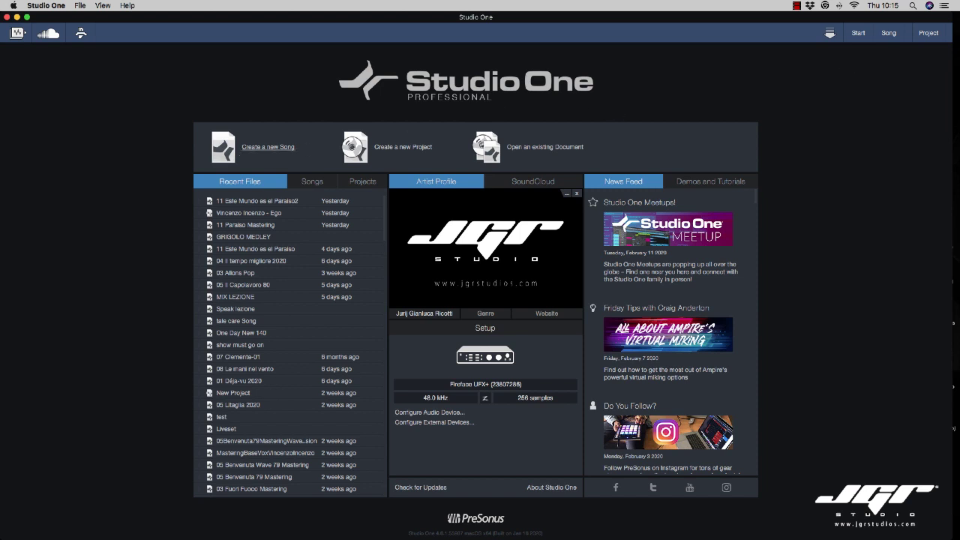
- Create a new song named mixer
left_click(267, 148)
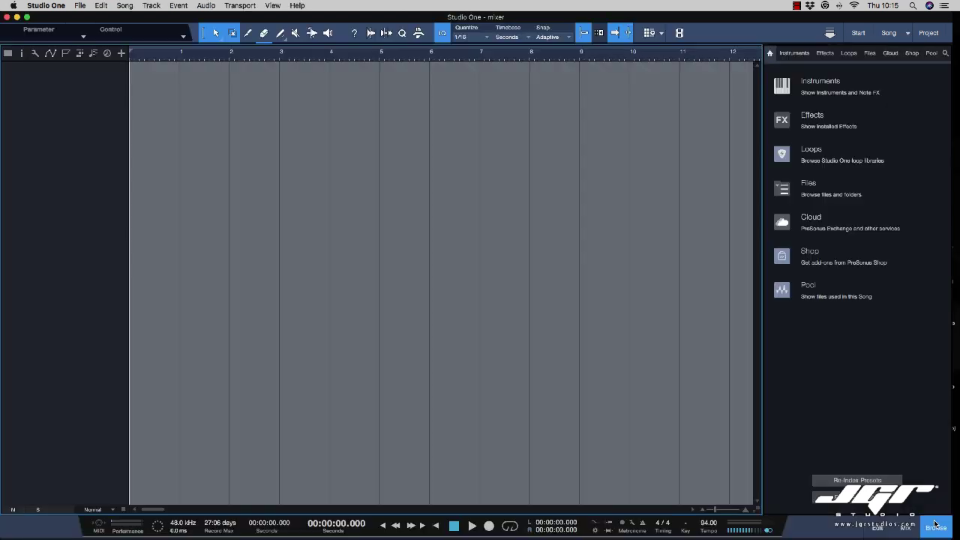
- Replace the browser with the mix console, enlarged to nearly the full window height and with a longer Main channel fader
left_click(935, 527)
left_click(905, 527)
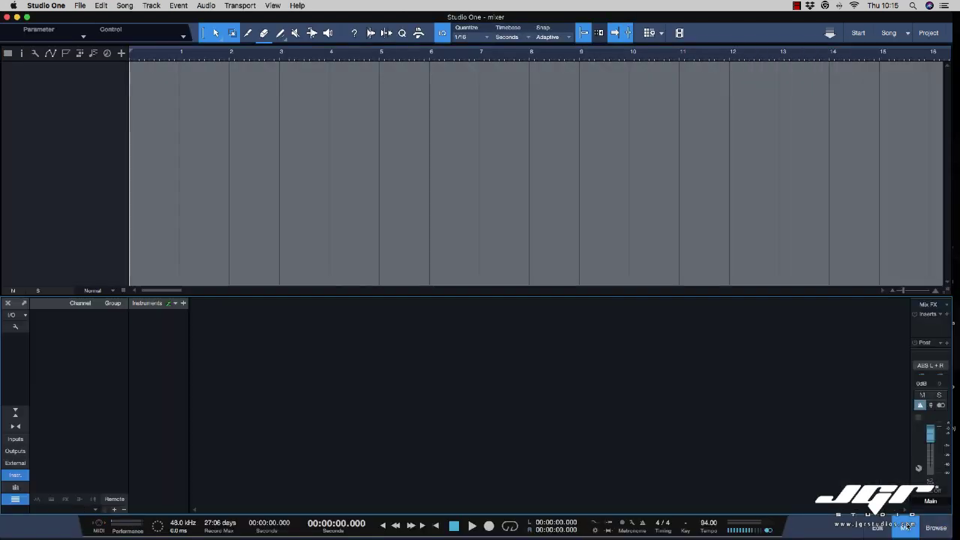
left_click_drag(624, 296, 617, 73)
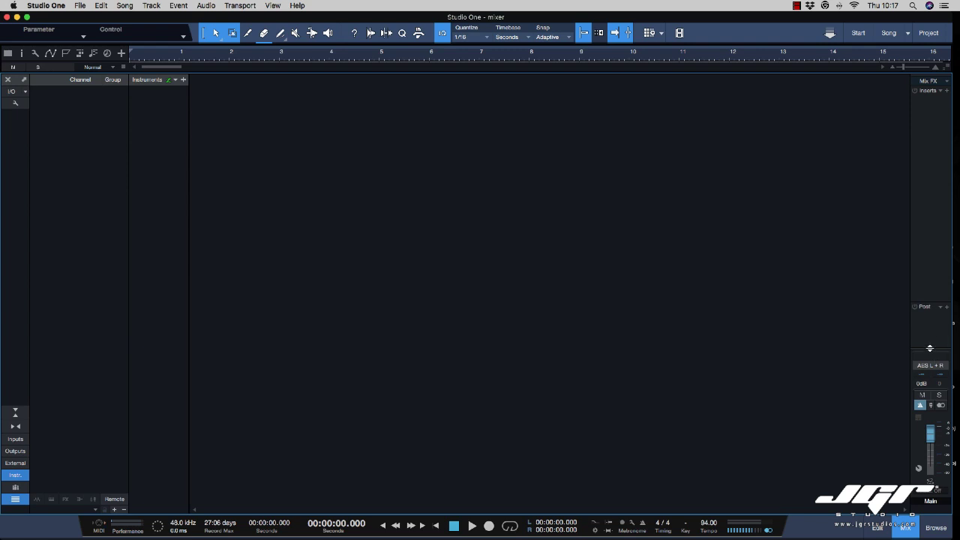
left_click_drag(930, 345, 930, 282)
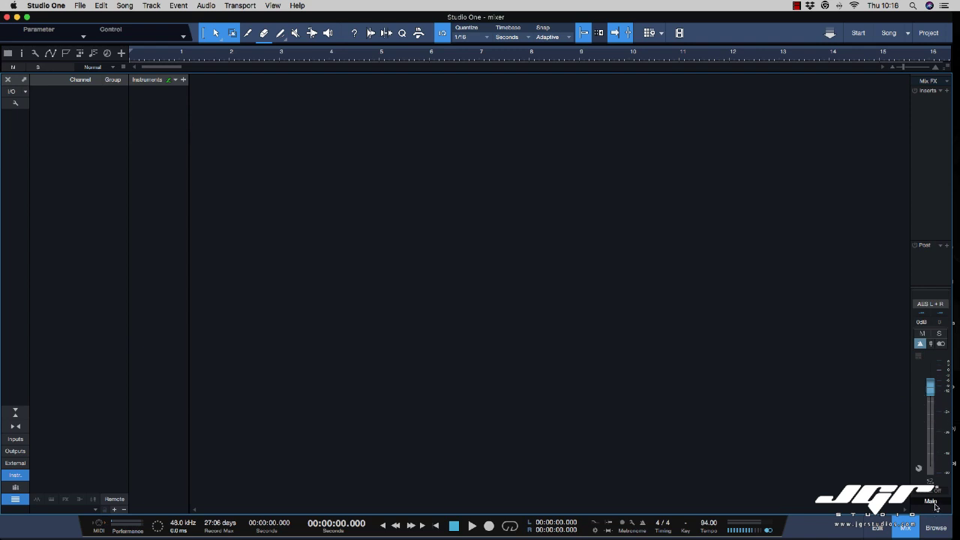
- Review the Main channel's available hardware outputs and its insert effects, expanding the PreSonus vendor folder
left_click(926, 307)
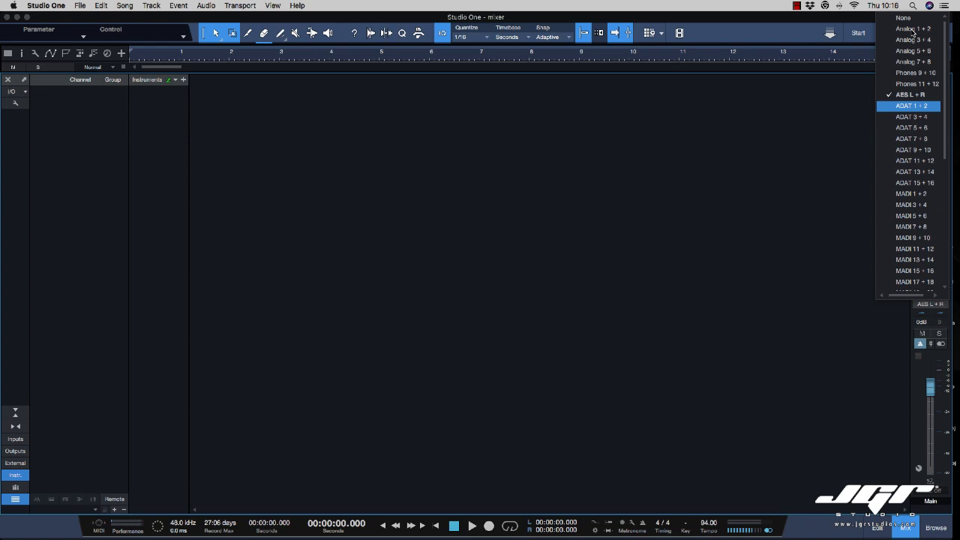
left_click(786, 130)
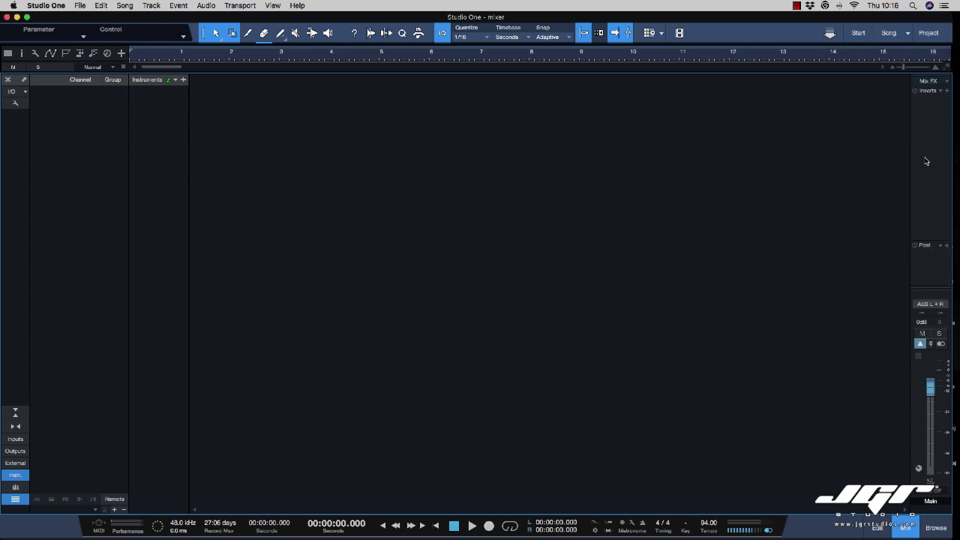
left_click(947, 93)
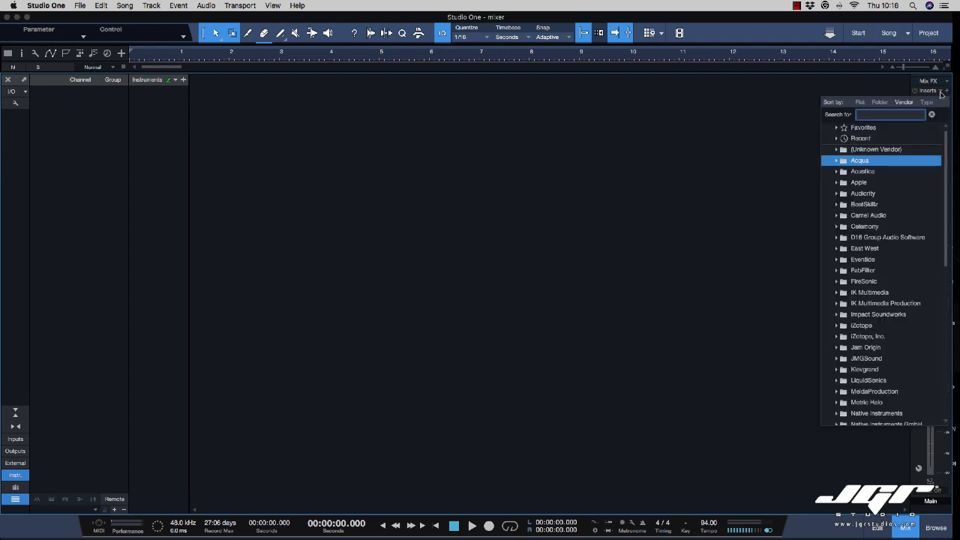
scroll(856, 251, "down", 10)
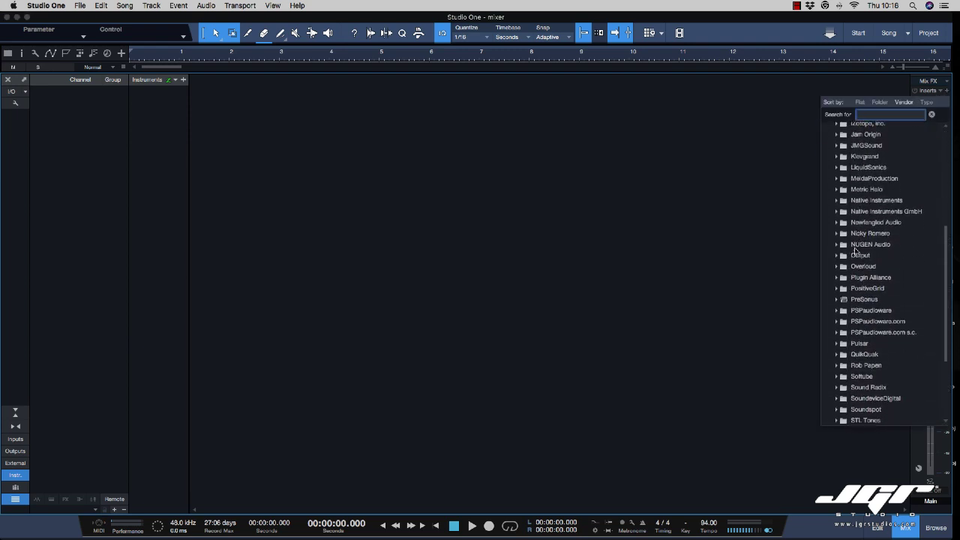
left_click(836, 253)
scroll(855, 278, "down", 4)
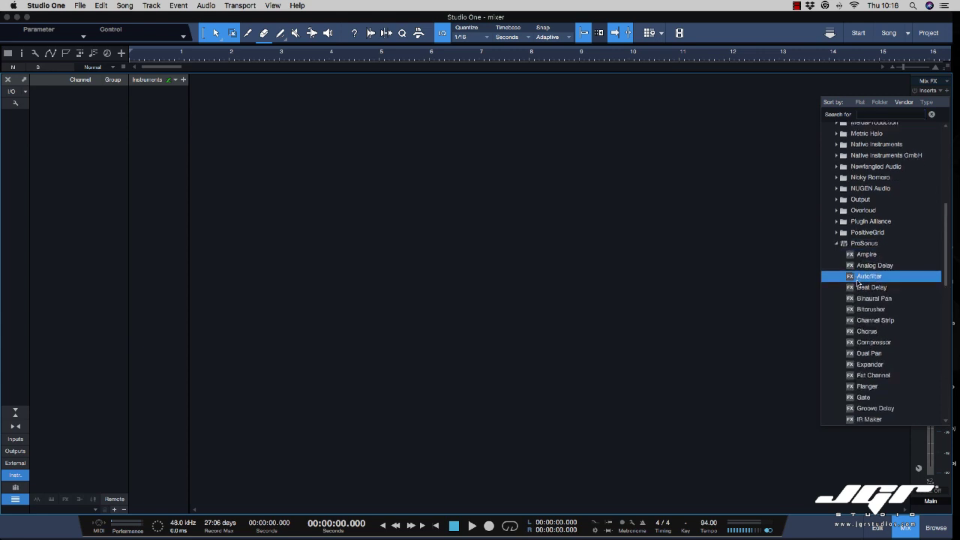
left_click(773, 254)
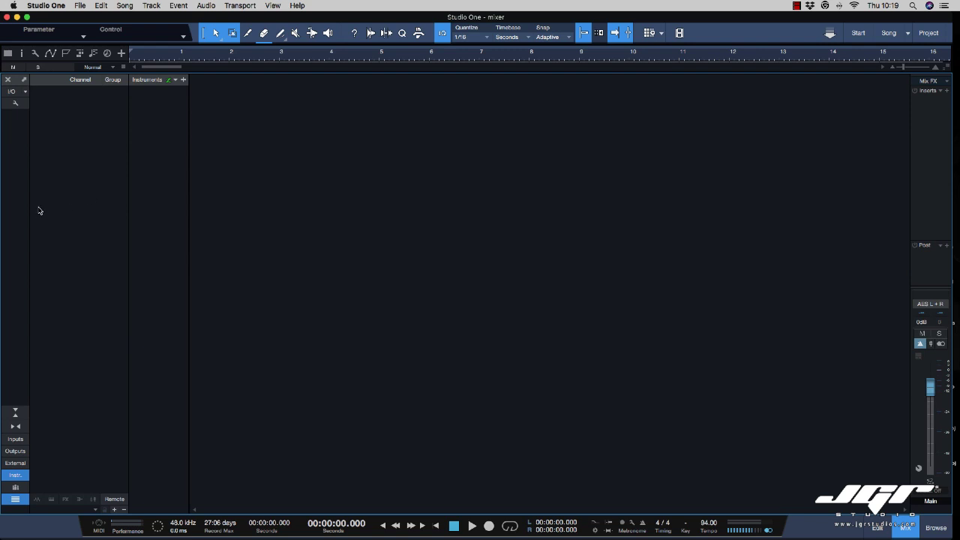
- Examine the input and output routing of the Fireface UFX+ in the song's Audio I/O Setup
left_click(15, 94)
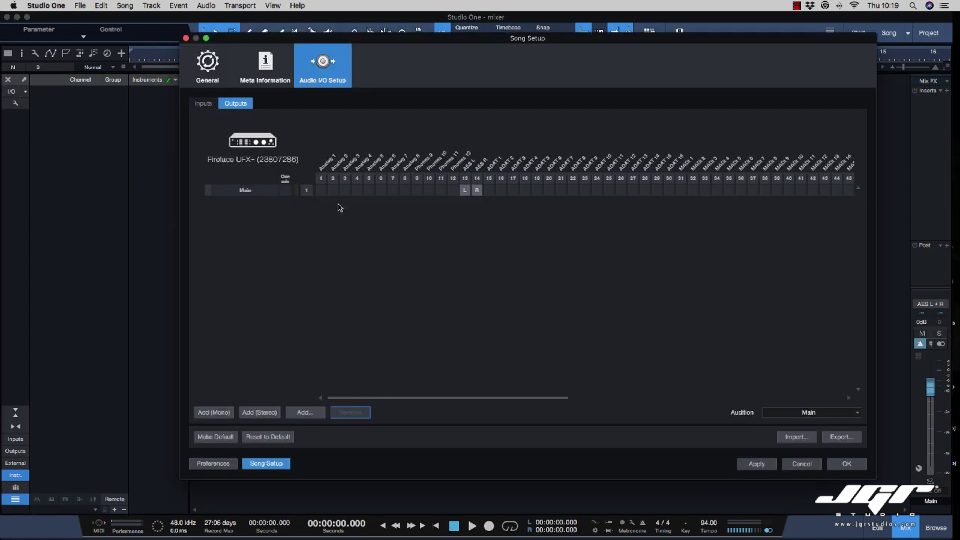
left_click(205, 104)
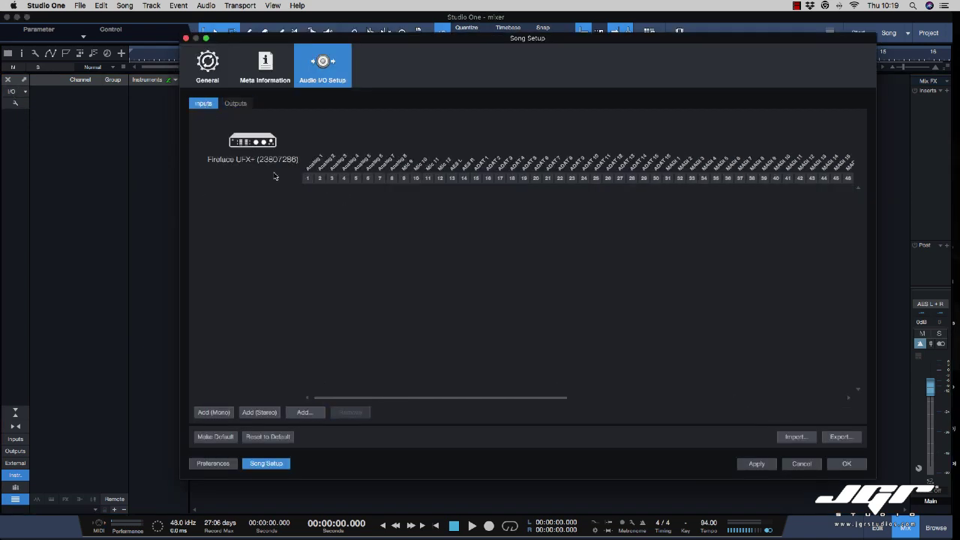
left_click(232, 104)
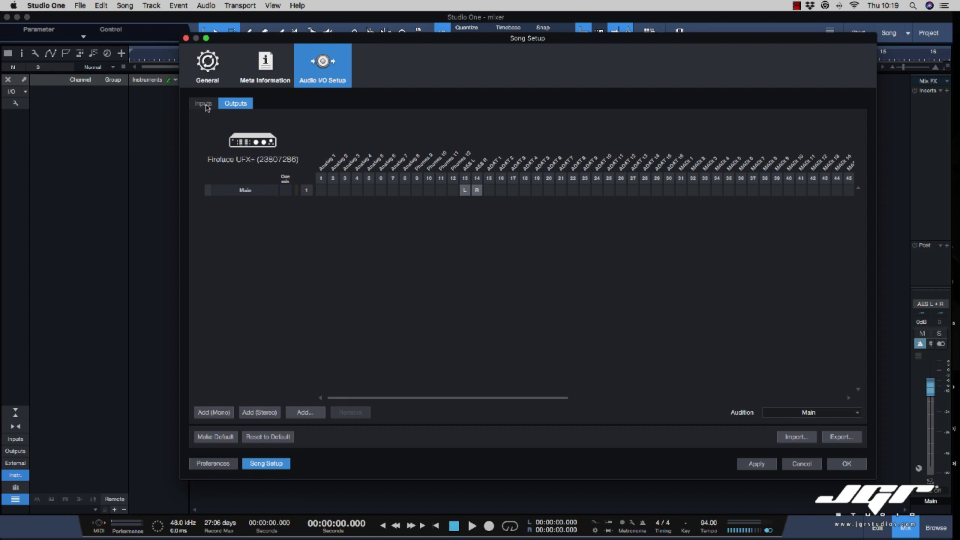
left_click(206, 106)
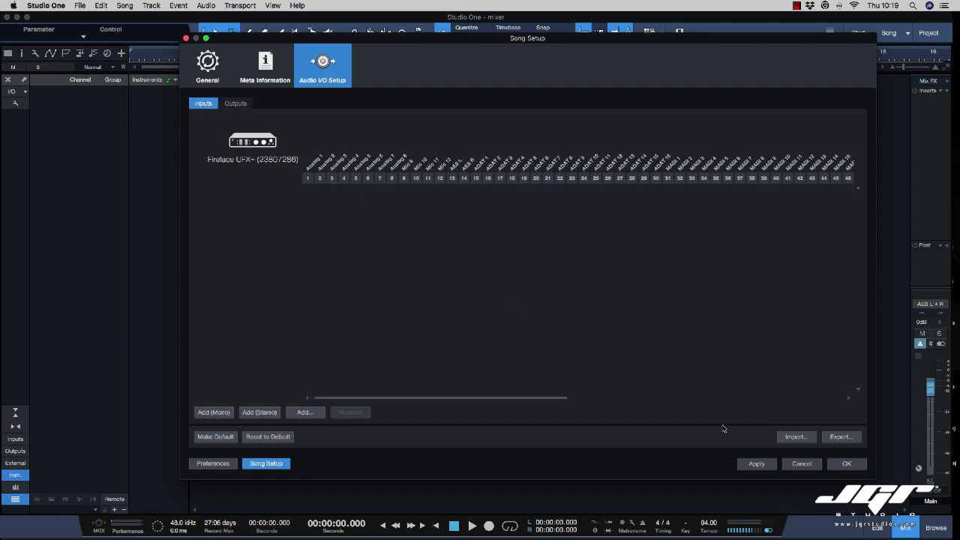
left_click_drag(755, 481, 746, 496)
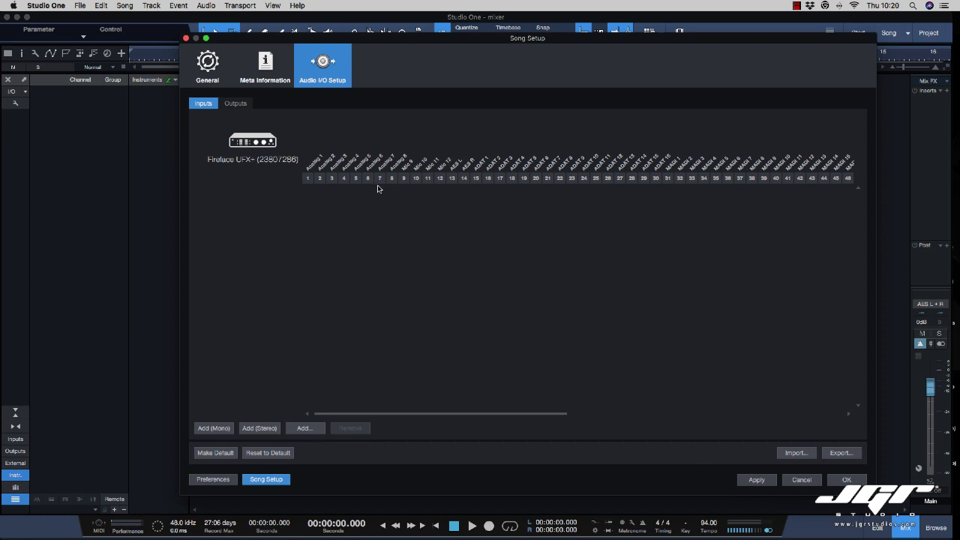
left_click(234, 104)
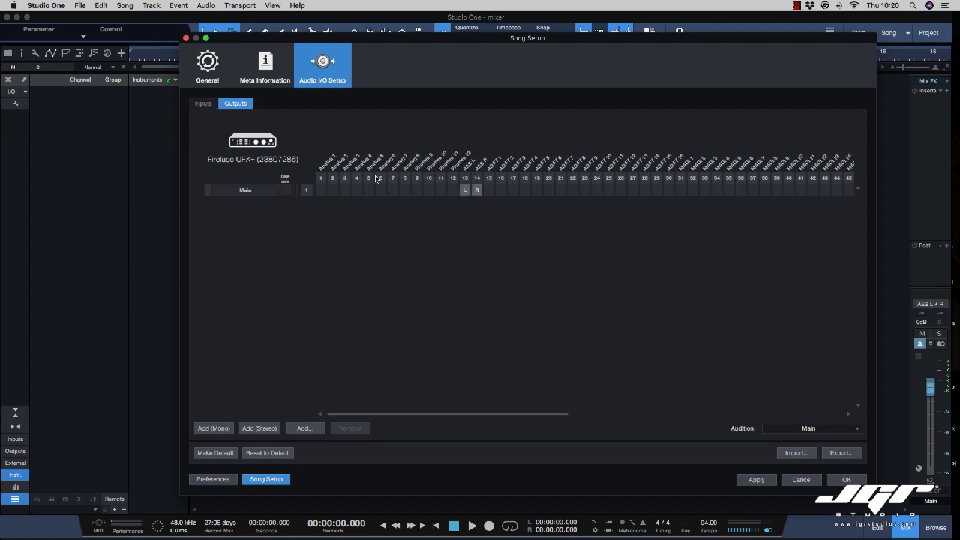
left_click(212, 104)
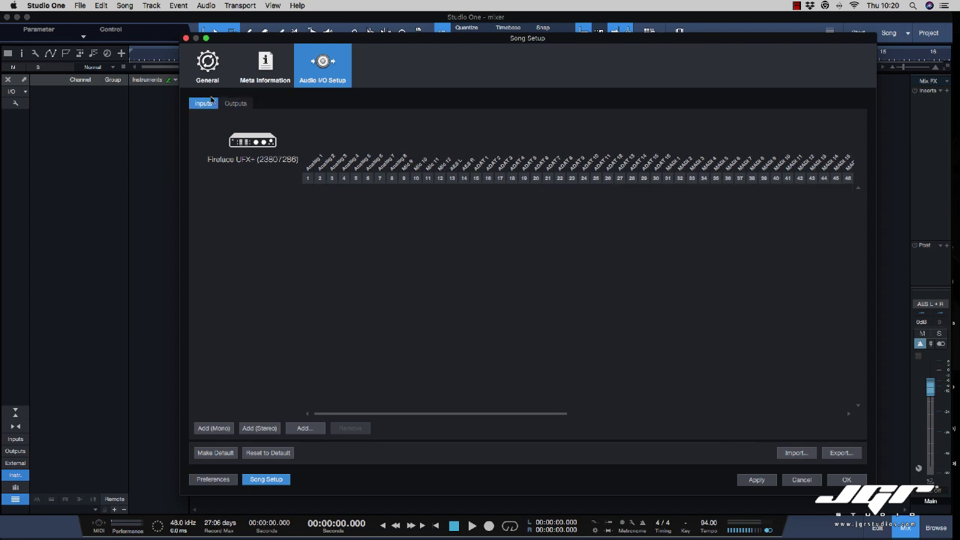
left_click(186, 39)
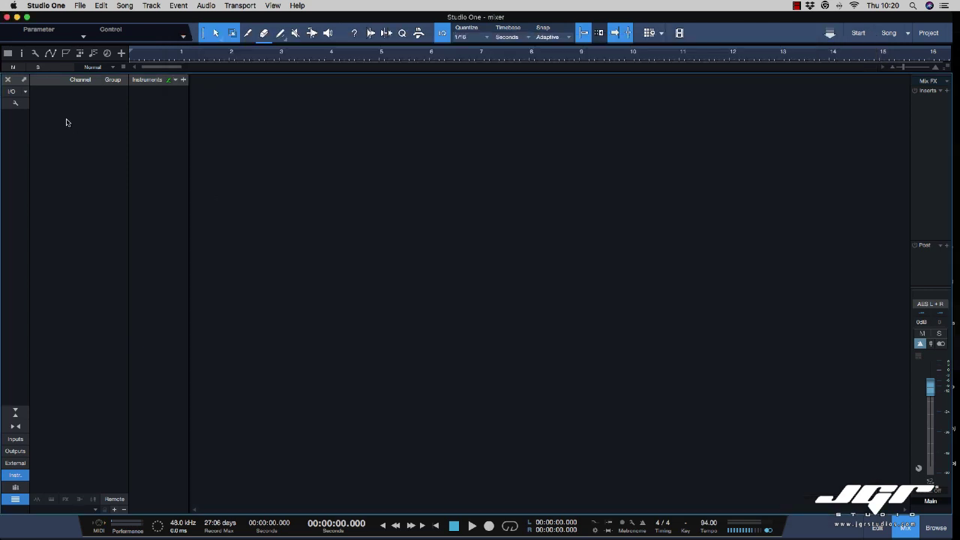
- Review the console's display options and compare its small and large channel strip views
left_click(16, 104)
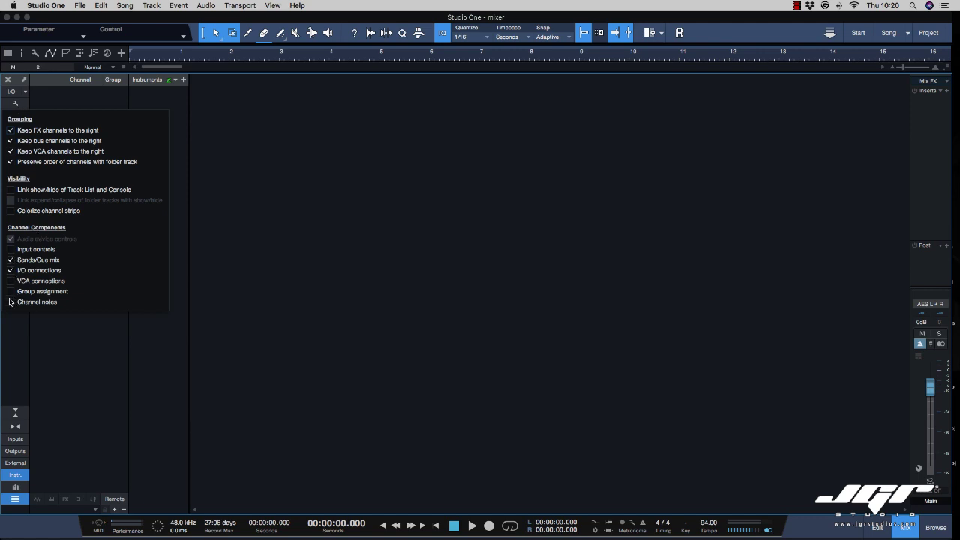
left_click(207, 292)
left_click(15, 413)
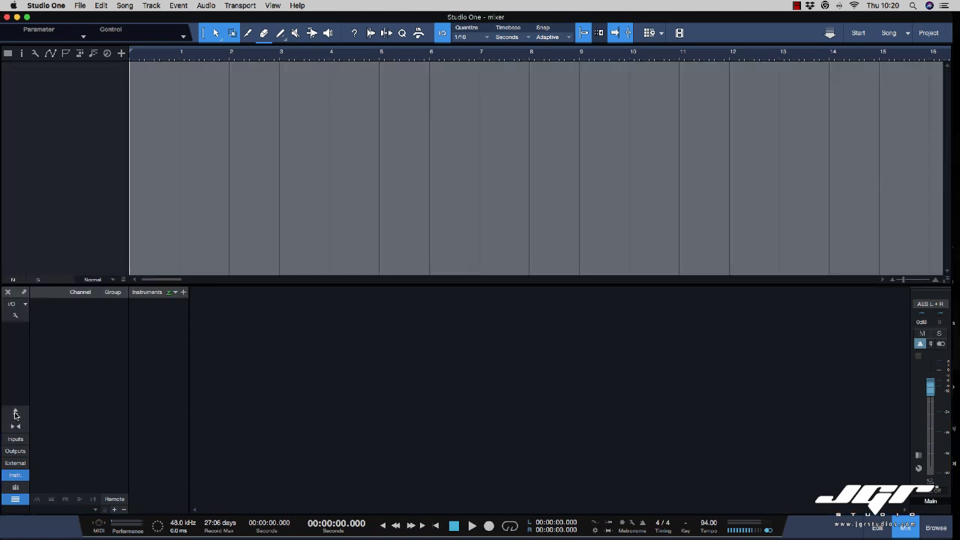
left_click(15, 414)
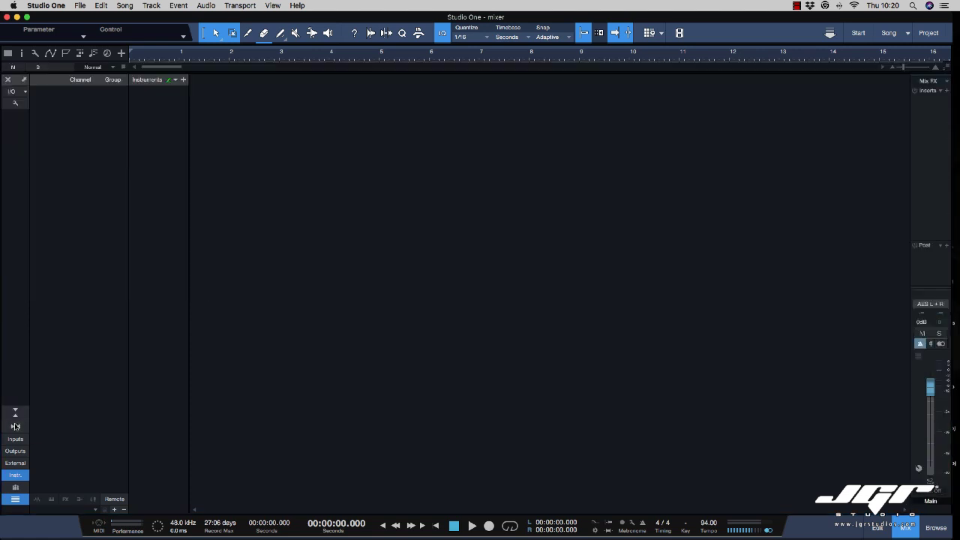
- Show the input channels in the console and look through their hardware assignments
left_click(16, 440)
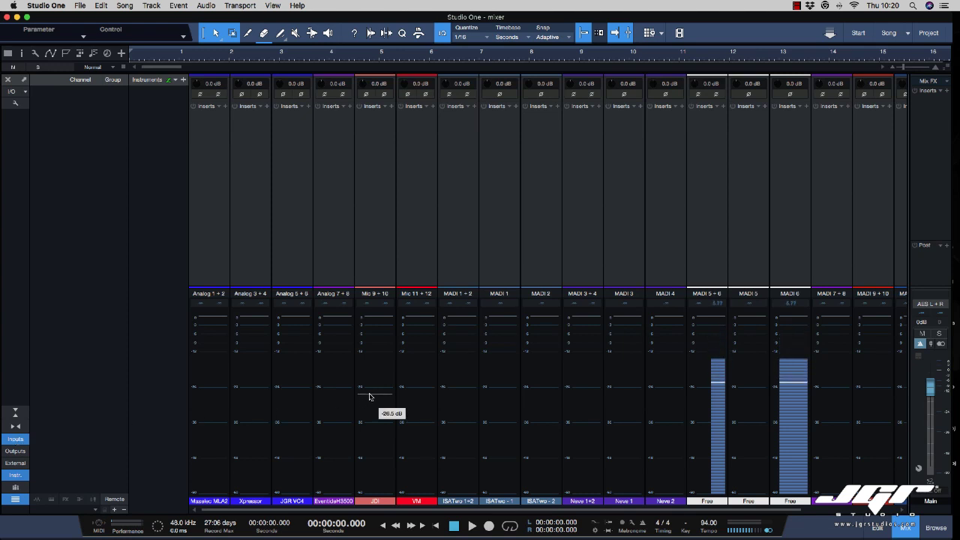
scroll(368, 396, "right", 3)
scroll(369, 396, "left", 3)
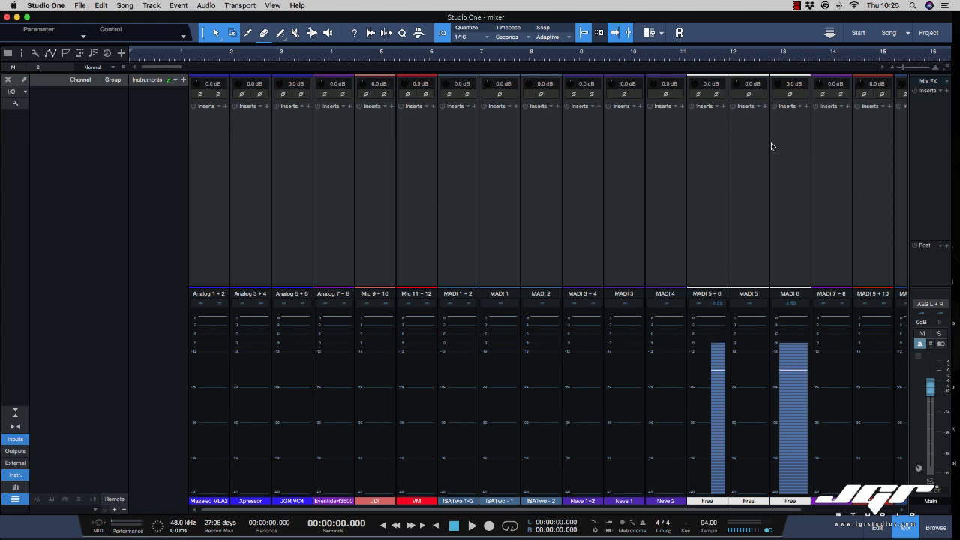
- Insert an active Mixverb on the MADI 6 input channel and reset the clip indicator of MADI 5 + 6
left_click(806, 107)
scroll(847, 210, "down", 10)
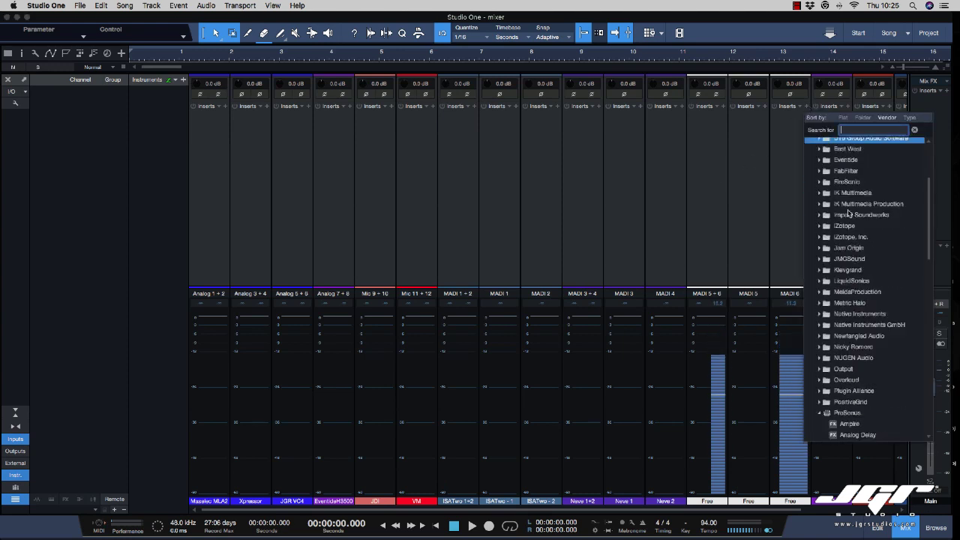
scroll(847, 210, "up", 3)
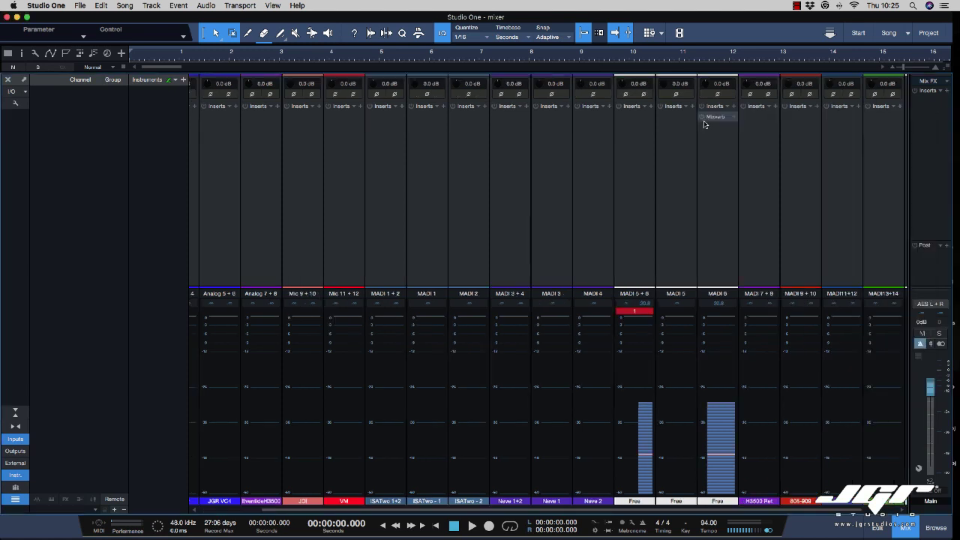
left_click(701, 118)
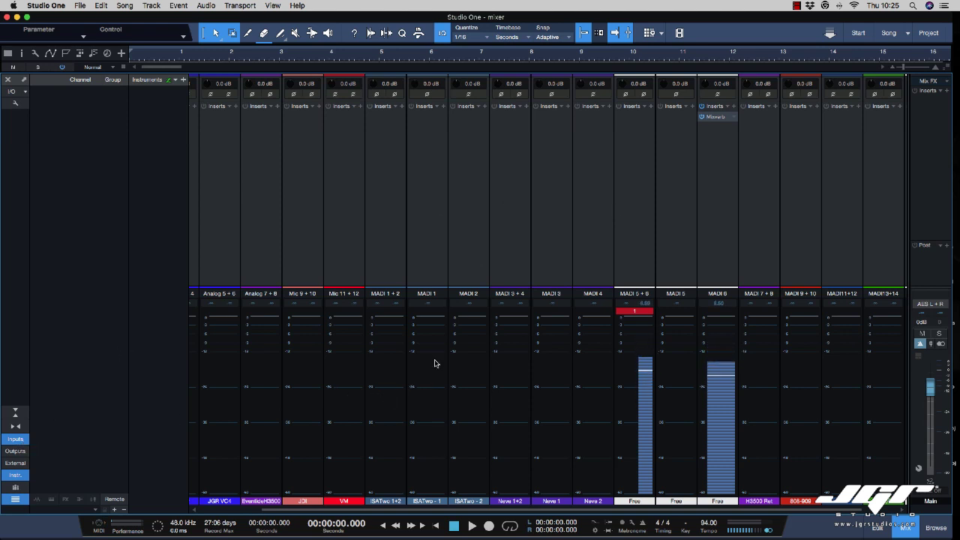
left_click(634, 311)
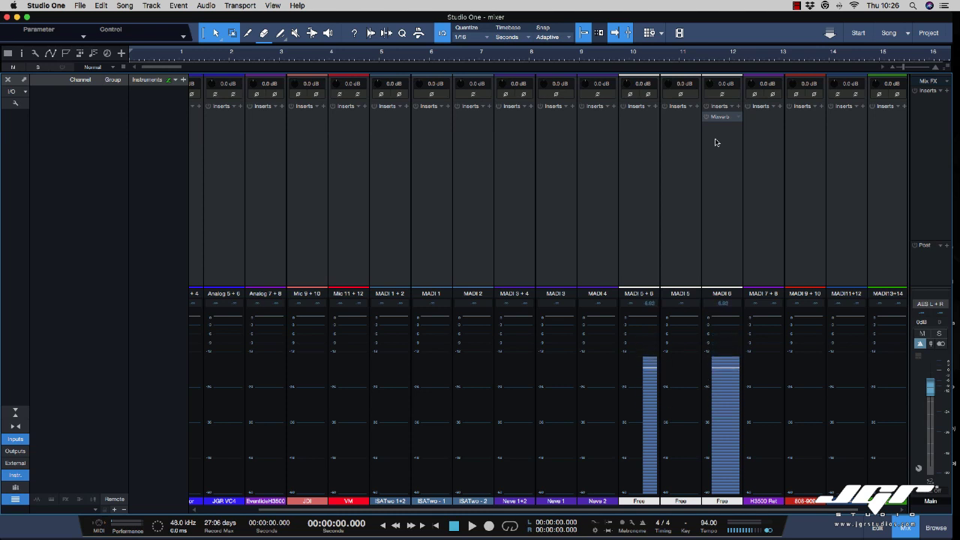
- Show the output channels in the console and examine their assignments from Analog 1 + 2 through ADAT 15+16
left_click(17, 451)
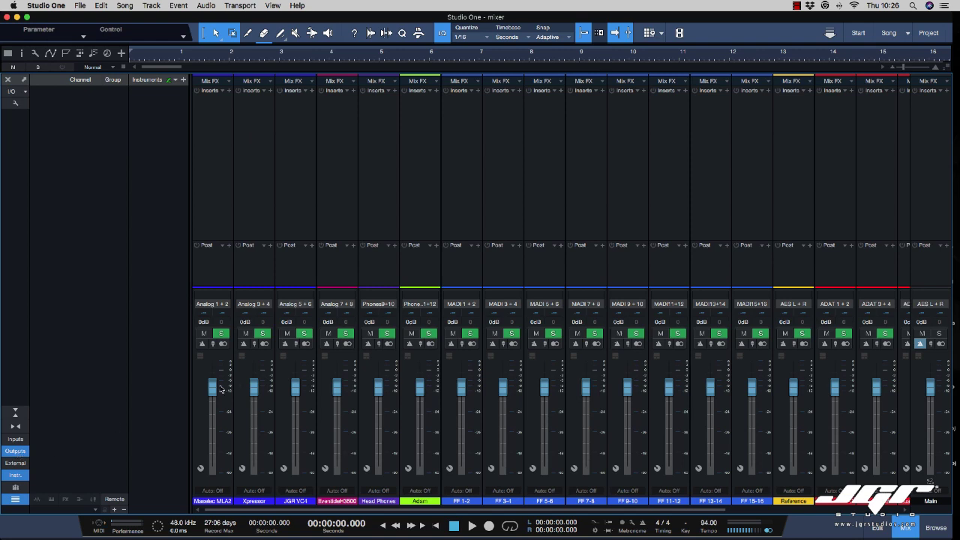
scroll(373, 281, "right", 5)
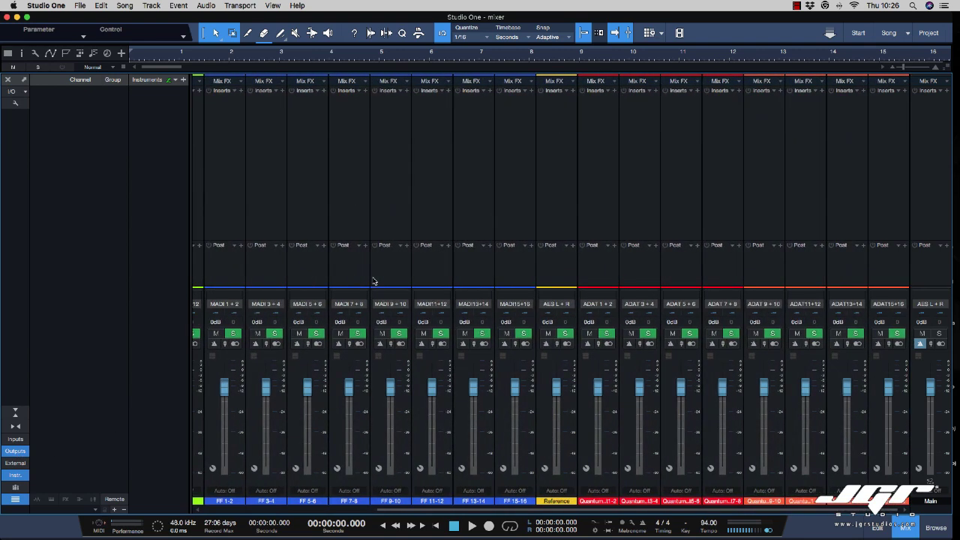
scroll(373, 281, "left", 5)
scroll(373, 281, "right", 3)
scroll(374, 281, "left", 3)
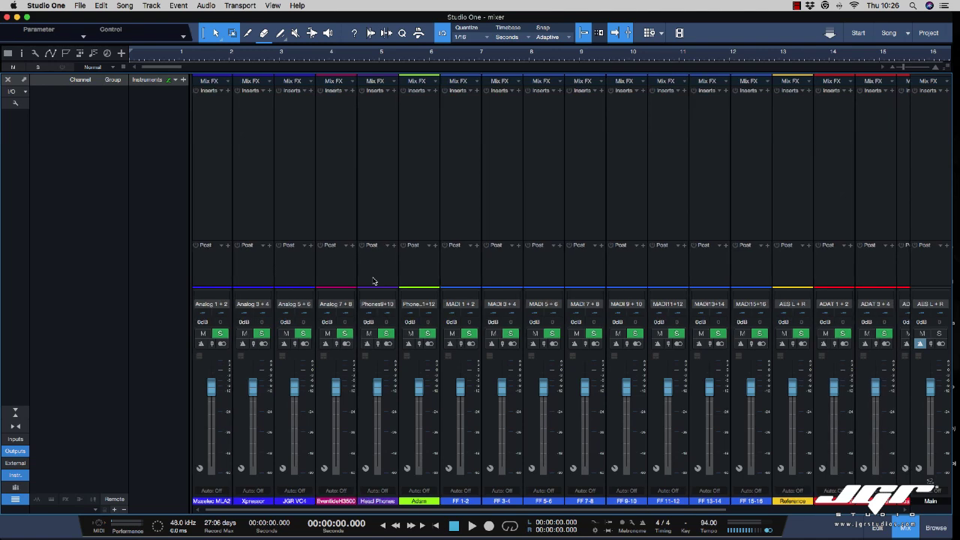
scroll(373, 281, "right", 3)
scroll(373, 281, "left", 3)
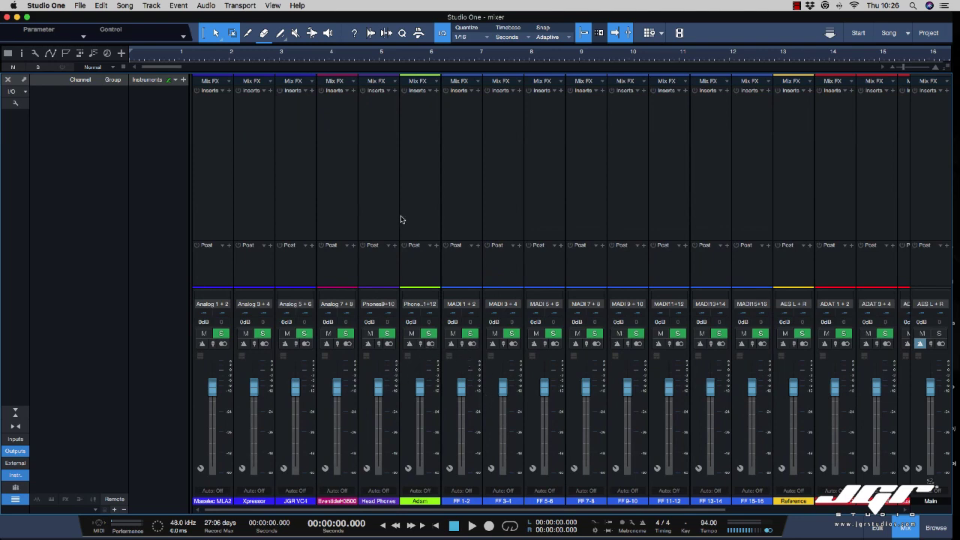
scroll(400, 218, "right", 5)
scroll(401, 219, "left", 5)
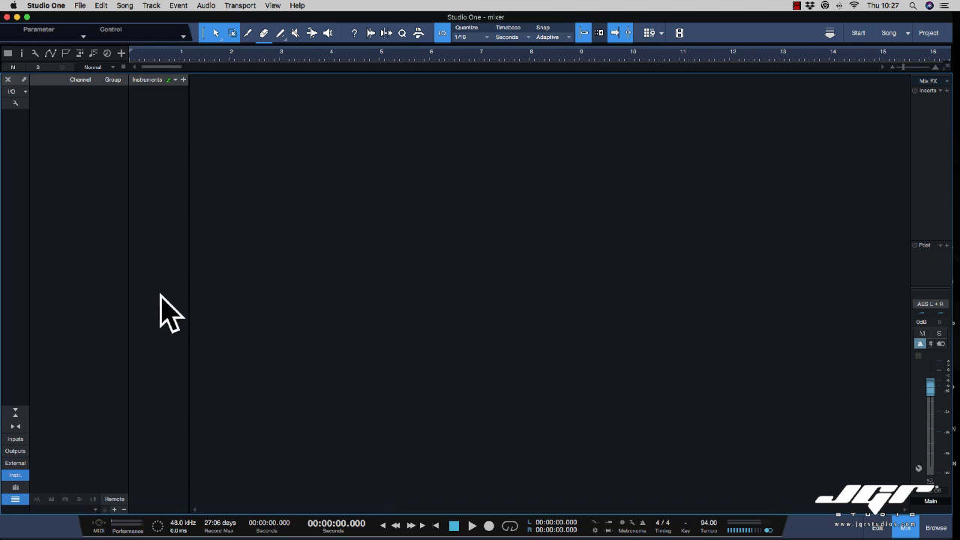
- Review the virtual instruments available by vendor and show the console's groups list
left_click(184, 81)
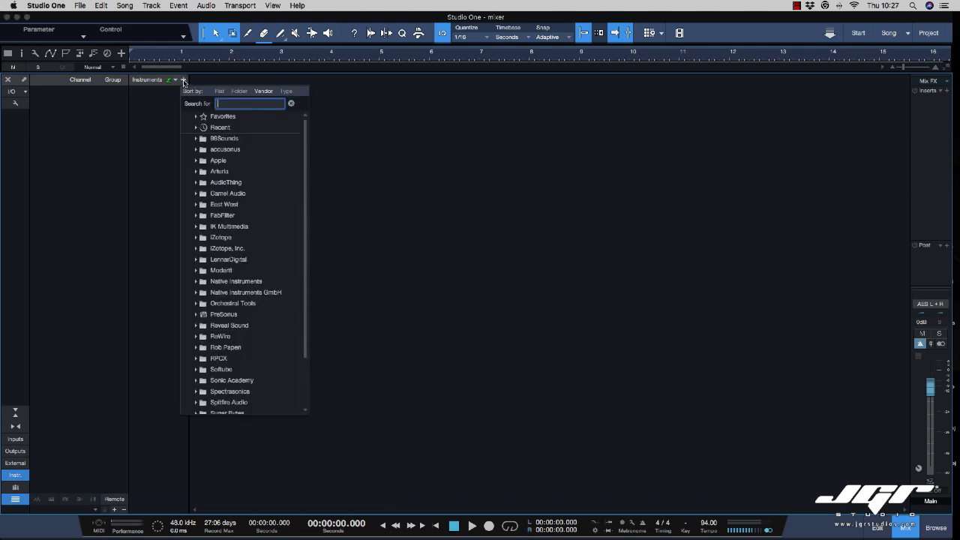
left_click(183, 81)
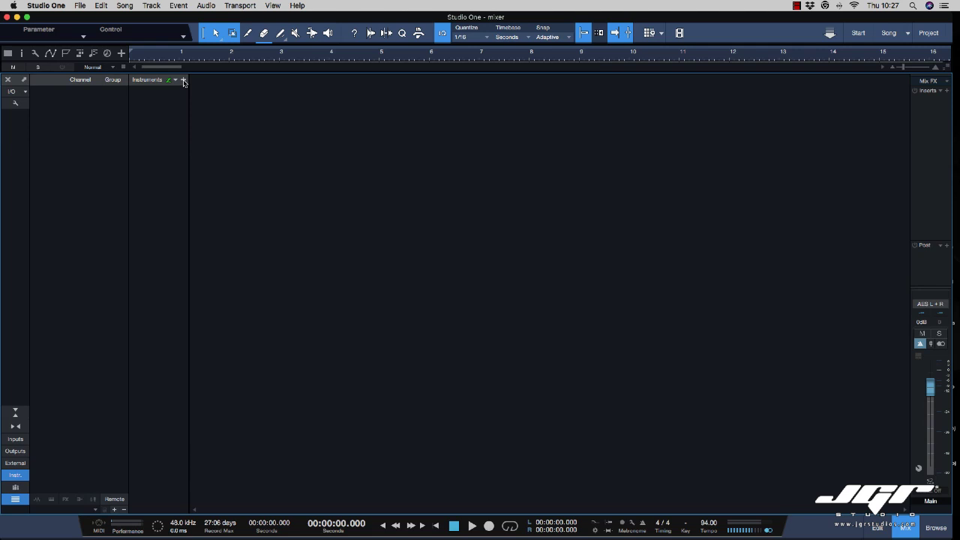
left_click(15, 487)
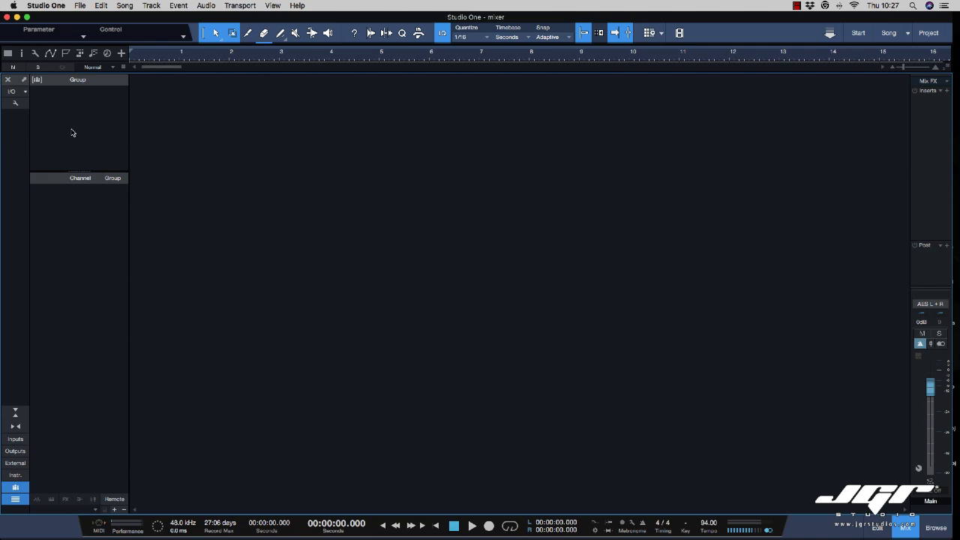
- Hide the console's groups list and toggle the channel list, leaving only the channel list shown
left_click(15, 499)
left_click(16, 500)
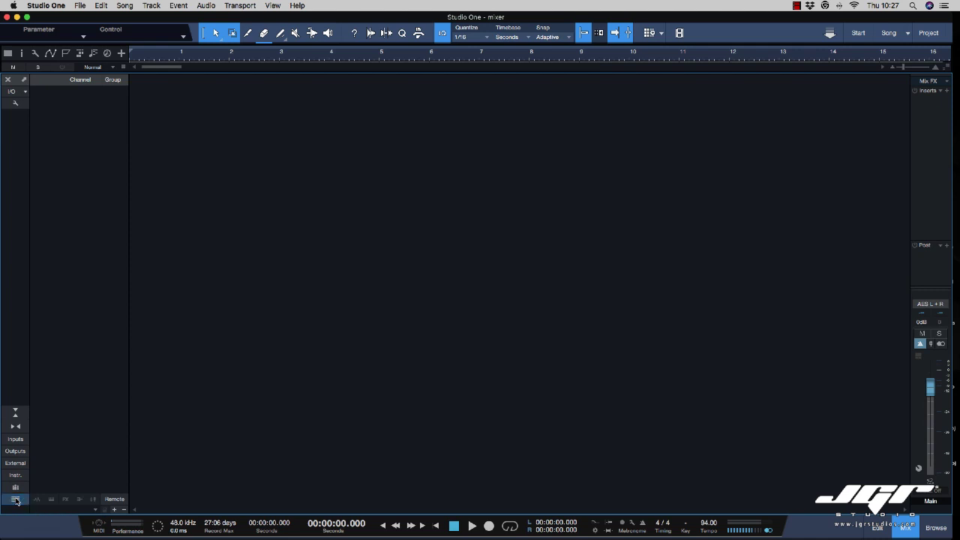
left_click(15, 499)
left_click(16, 501)
left_click(16, 500)
left_click(16, 499)
- Add eight mono audio tracks named Mic, with ISATwo - 1 as input and Main as output
left_click(150, 6)
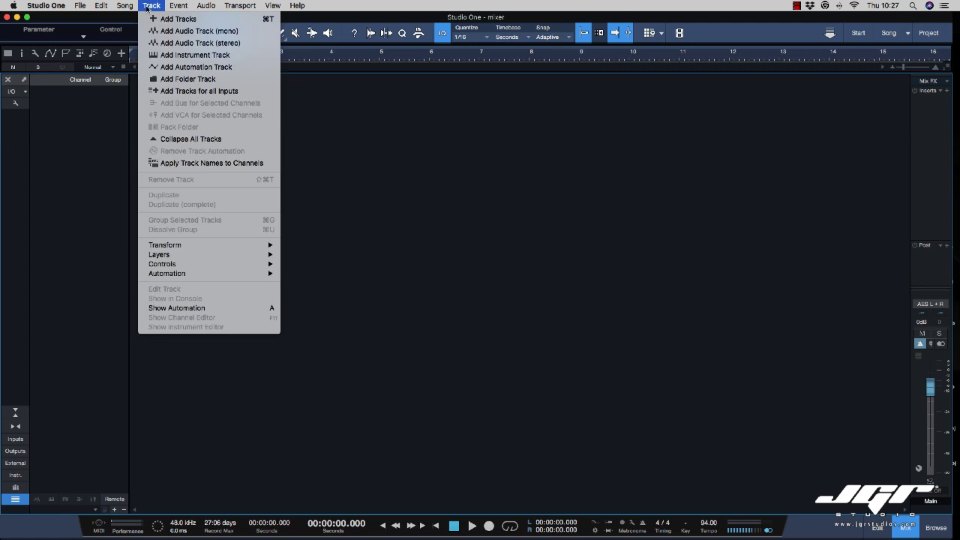
left_click(153, 16)
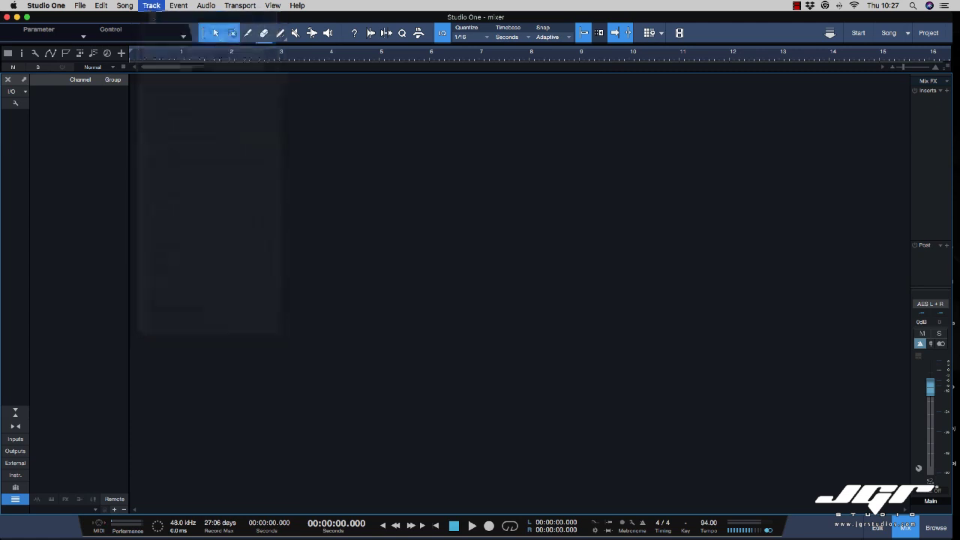
left_click(121, 54)
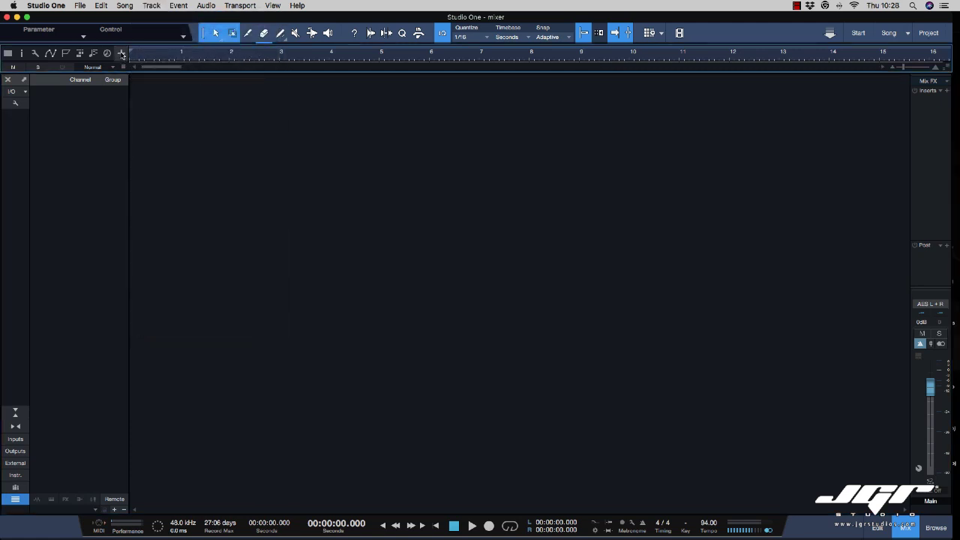
type("Mic")
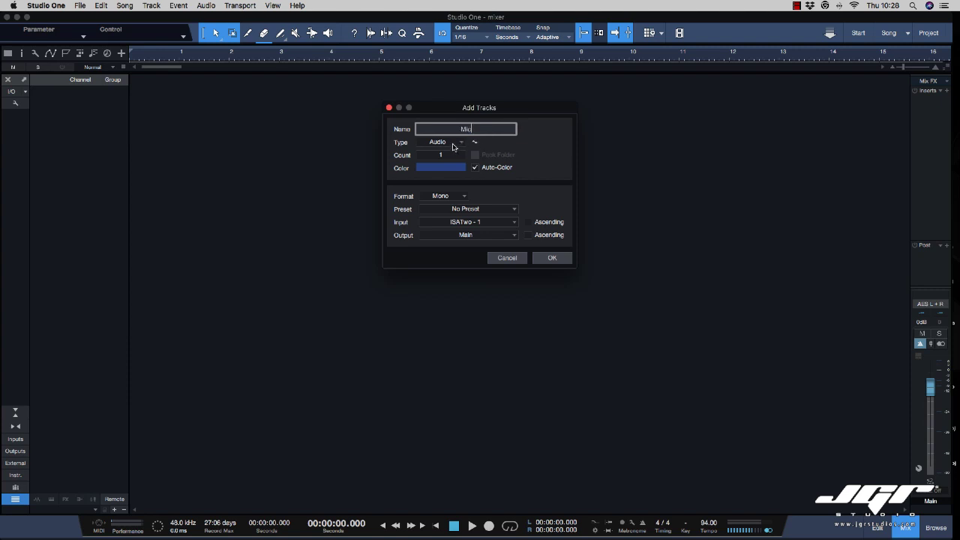
left_click(443, 156)
type("8")
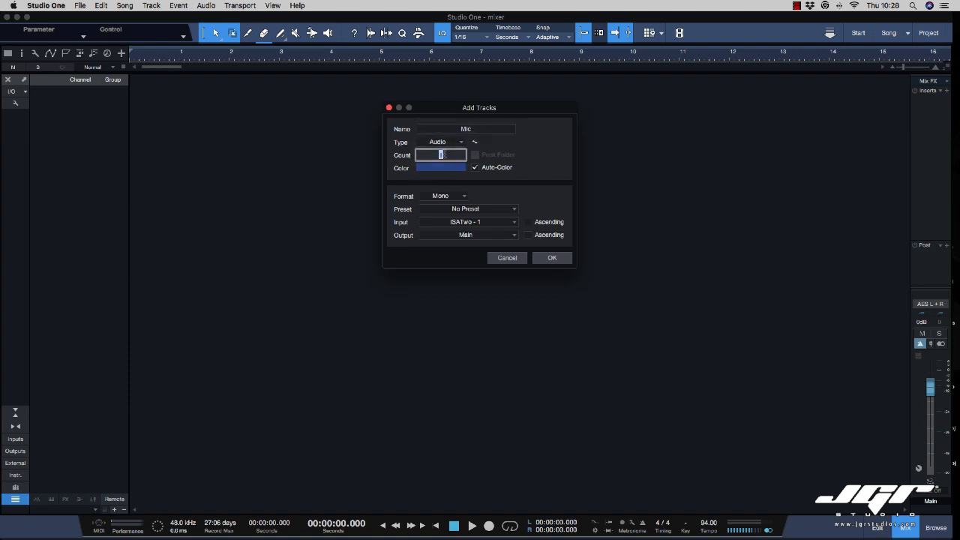
key("Tab")
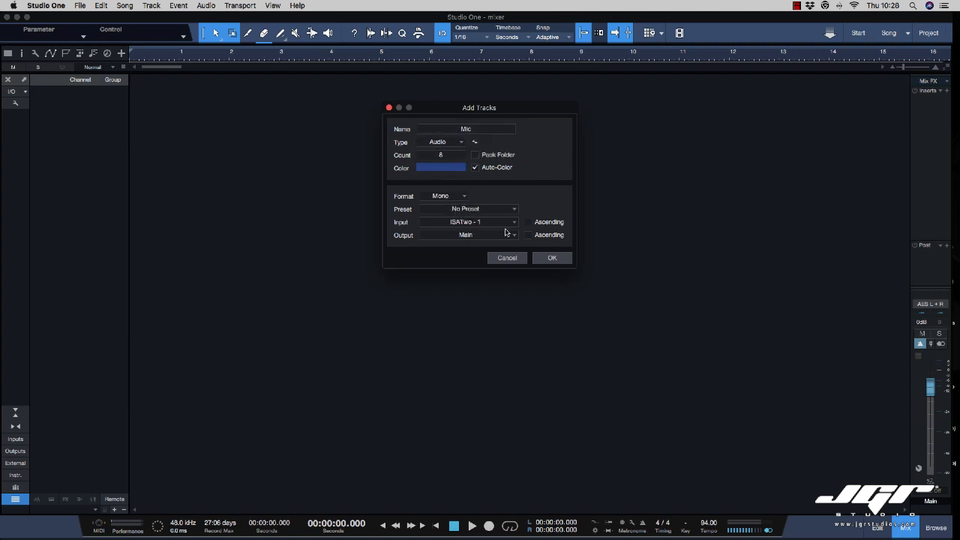
left_click(486, 223)
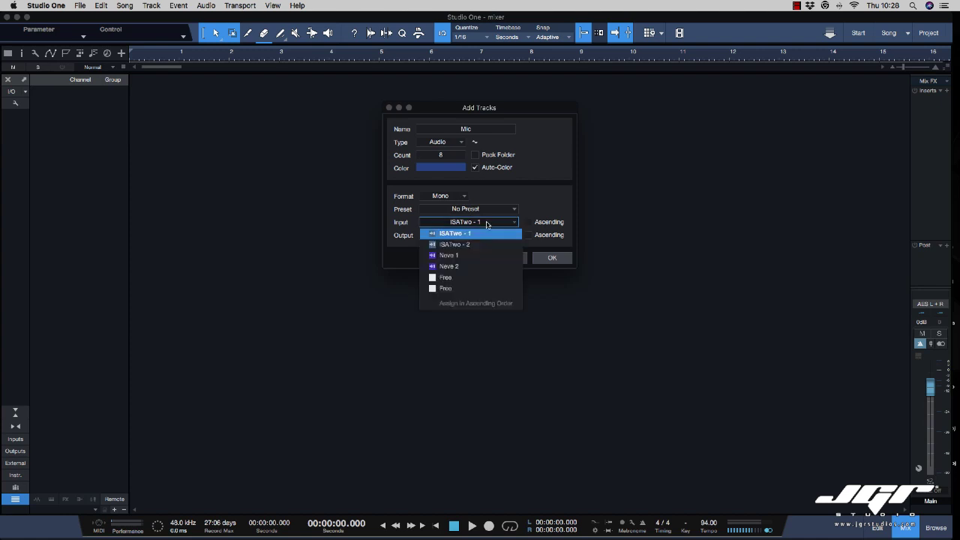
left_click(566, 201)
left_click(551, 258)
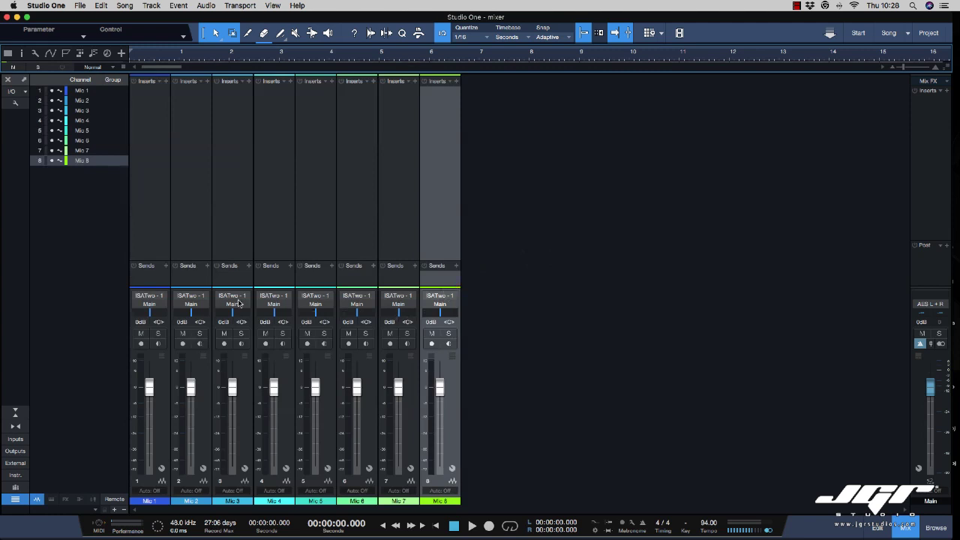
- Look through the output and input assignment choices of the Mic 5 channel
left_click(316, 305)
left_click(316, 305)
left_click(316, 296)
left_click(316, 297)
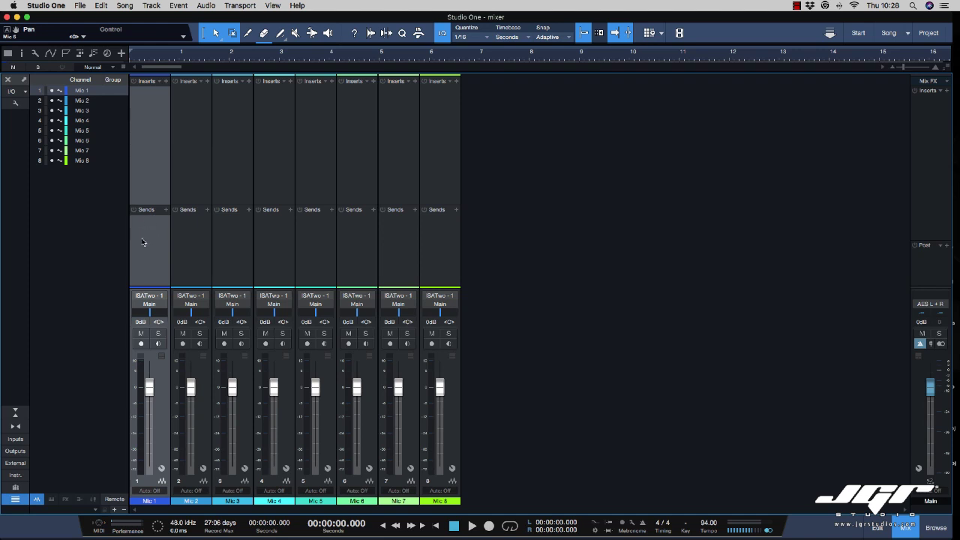
- Try the mute, solo, record-arm and monitor controls on the Mic 1 channel, switching each one back off
left_click(140, 333)
left_click(159, 333)
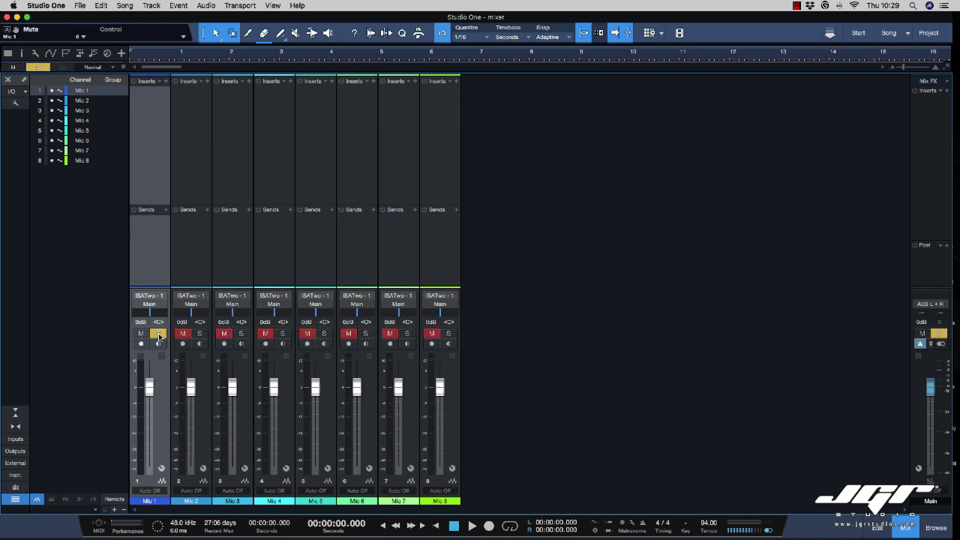
left_click(158, 334)
left_click(141, 343)
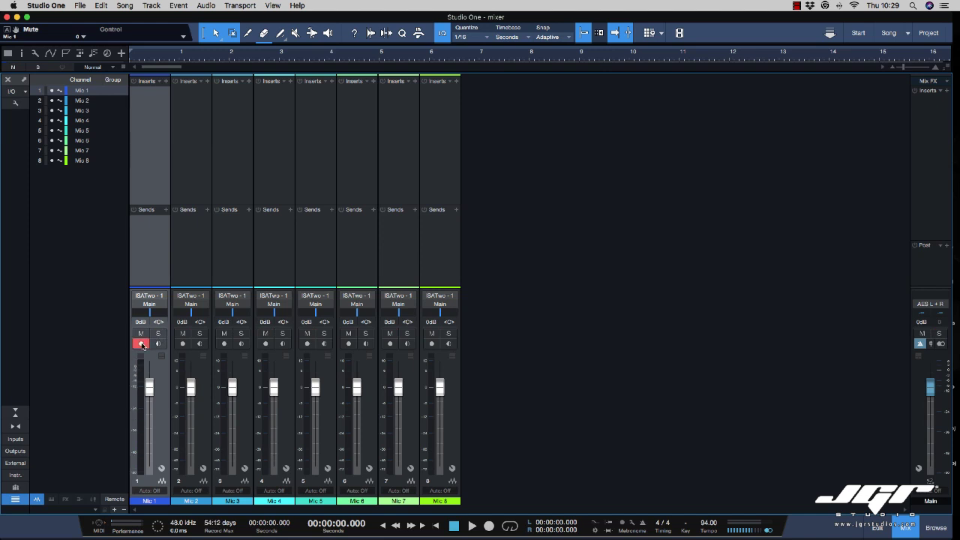
left_click(141, 343)
left_click(159, 343)
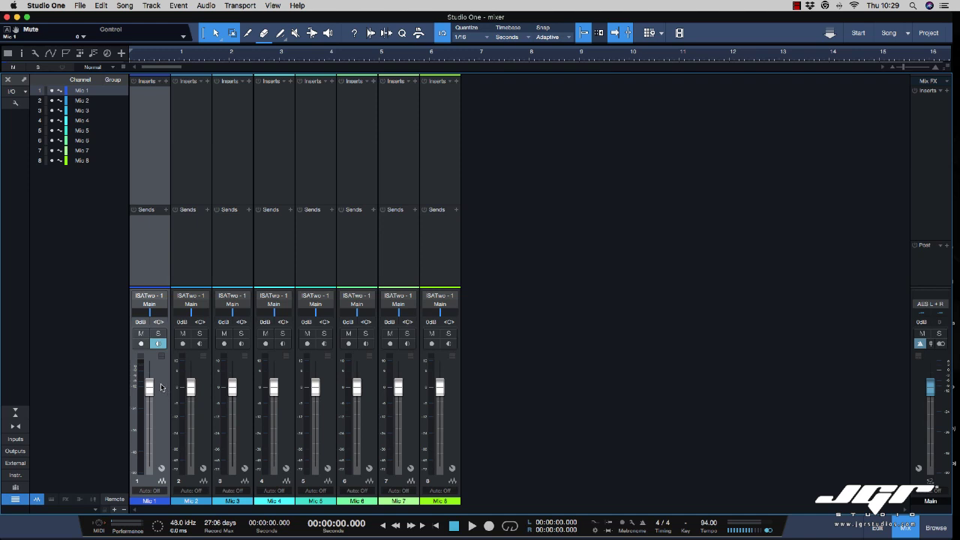
left_click(158, 344)
- In the song's audio I/O setup, keep only the Main output and route it to Analog 1 and 2
left_click(12, 92)
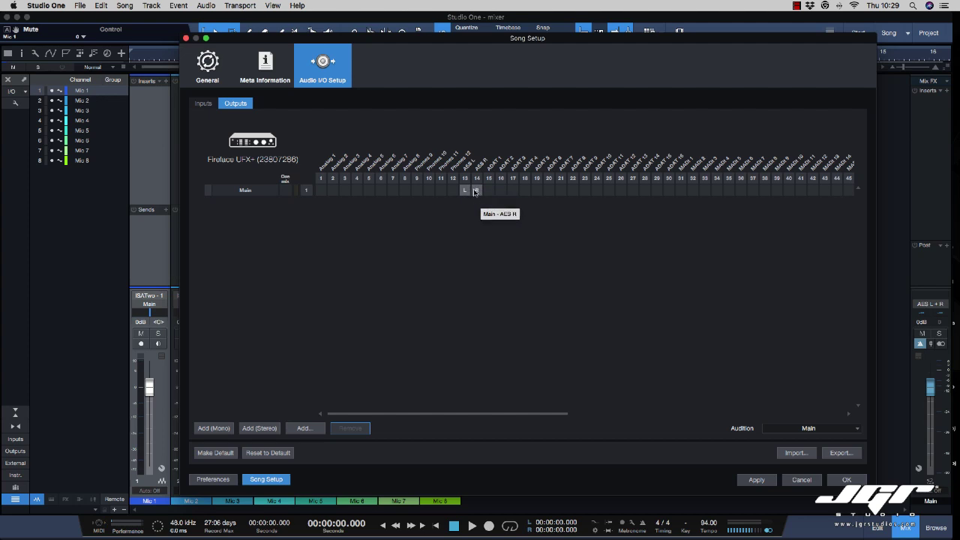
left_click(321, 189)
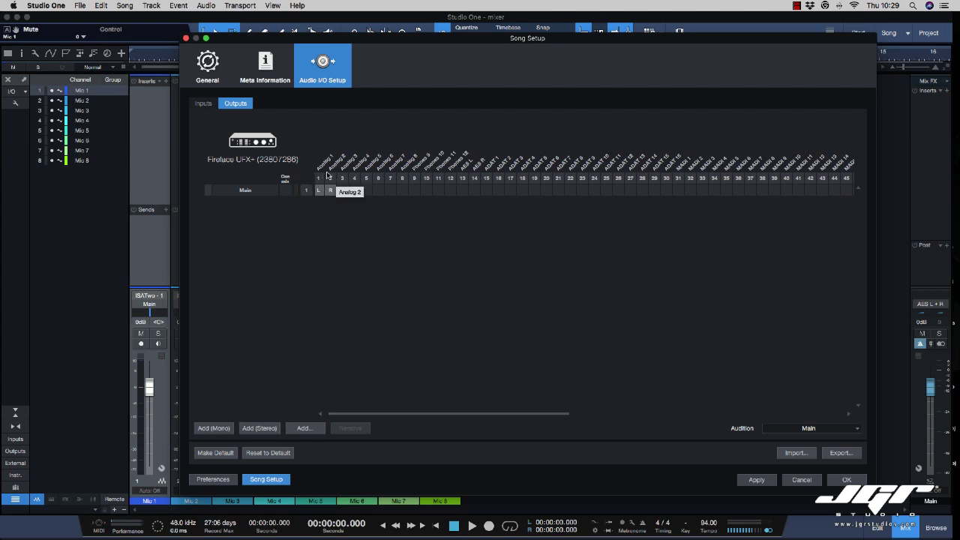
- Clear the song's existing inputs and add eight mono inputs
left_click(204, 103)
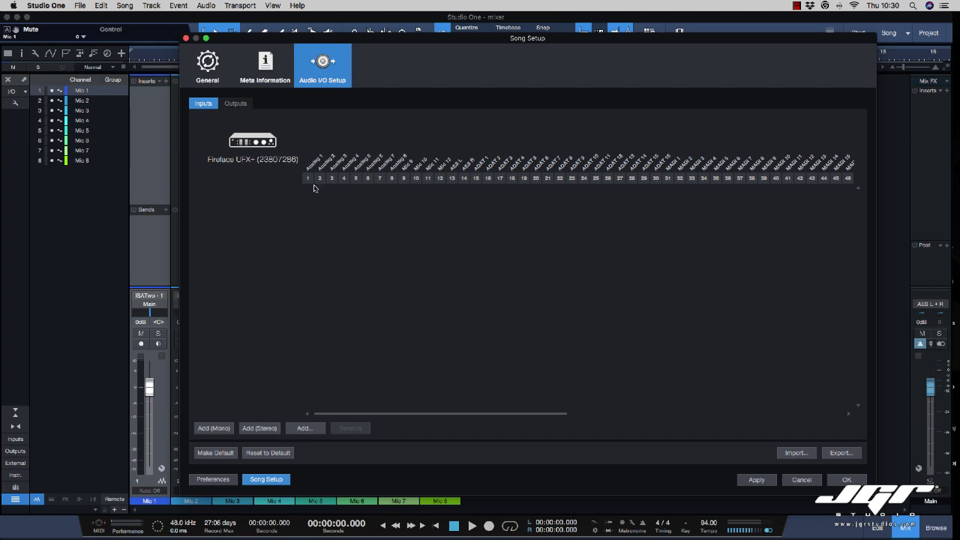
left_click(226, 429)
left_click(226, 429)
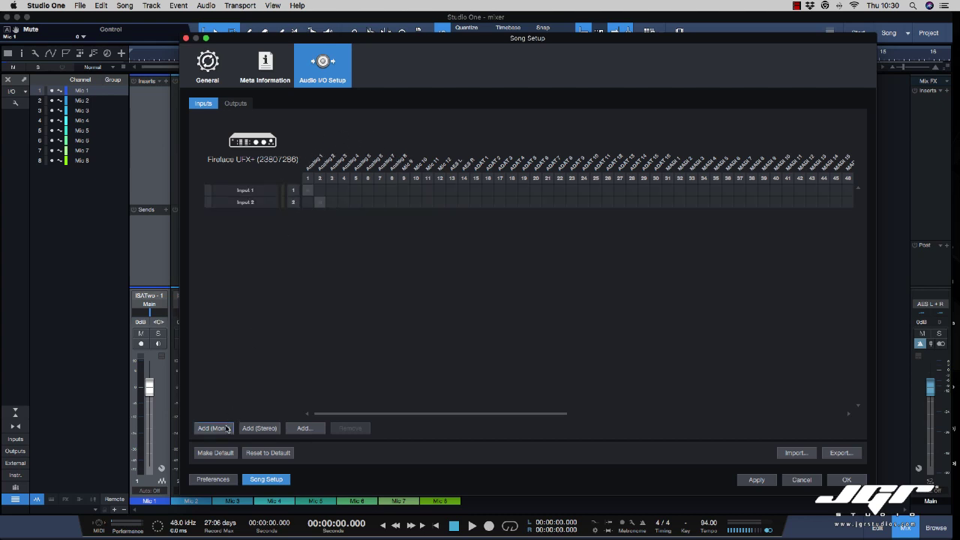
left_click(227, 429)
left_click(226, 429)
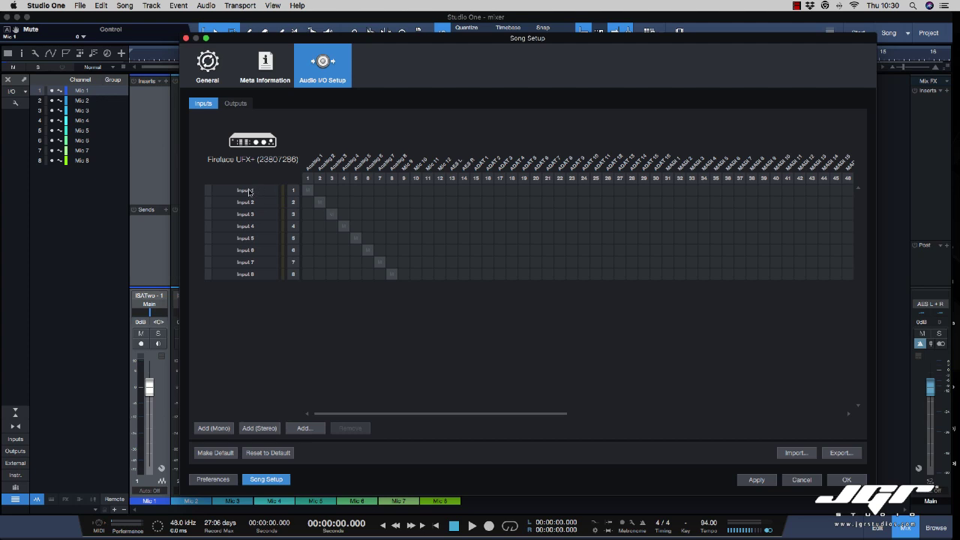
- Add a stereo input on Analog 1 and 2, assign the mono inputs to Analog 1 through 8, and apply the setup
left_click(266, 428)
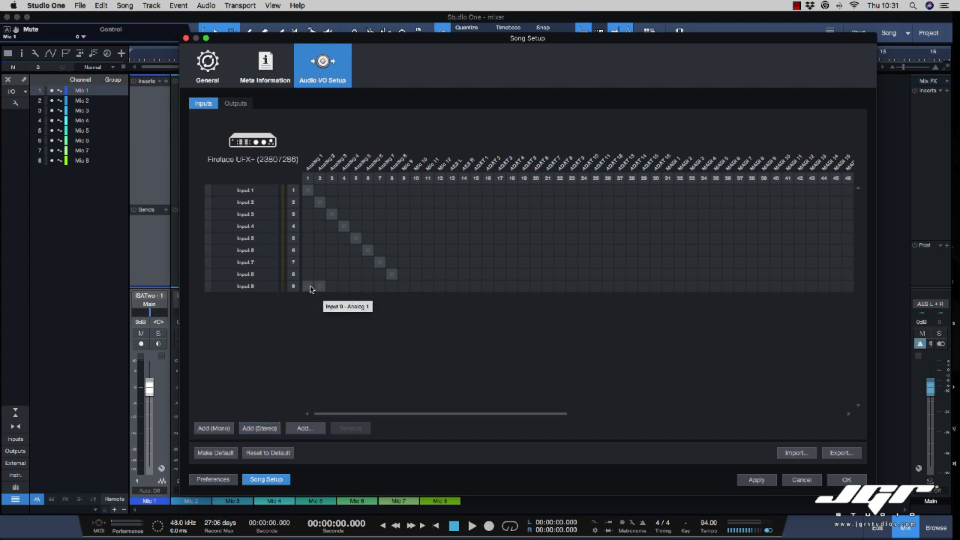
left_click(322, 289)
left_click(759, 481)
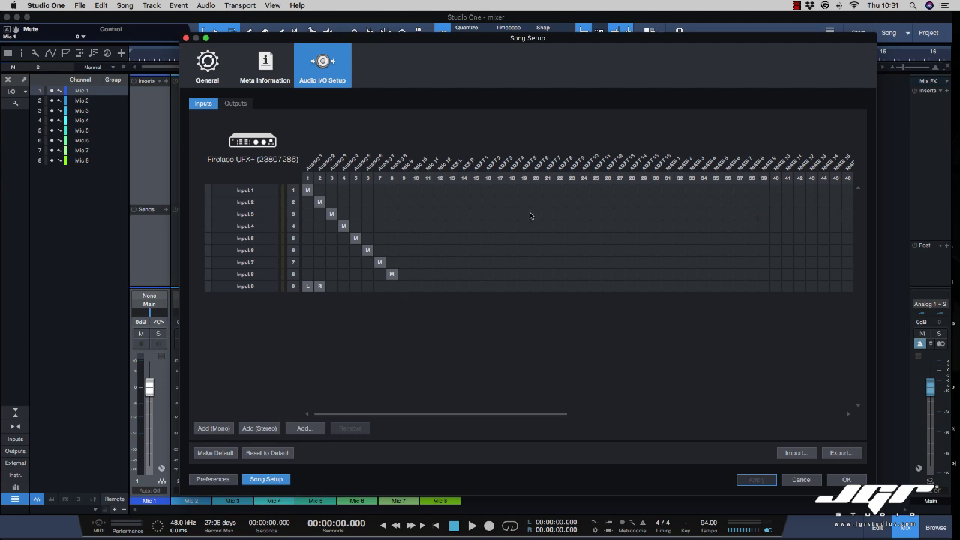
- Add a mono input assigned to MADI 6, apply it, and name it Mic Tutorial
left_click(214, 428)
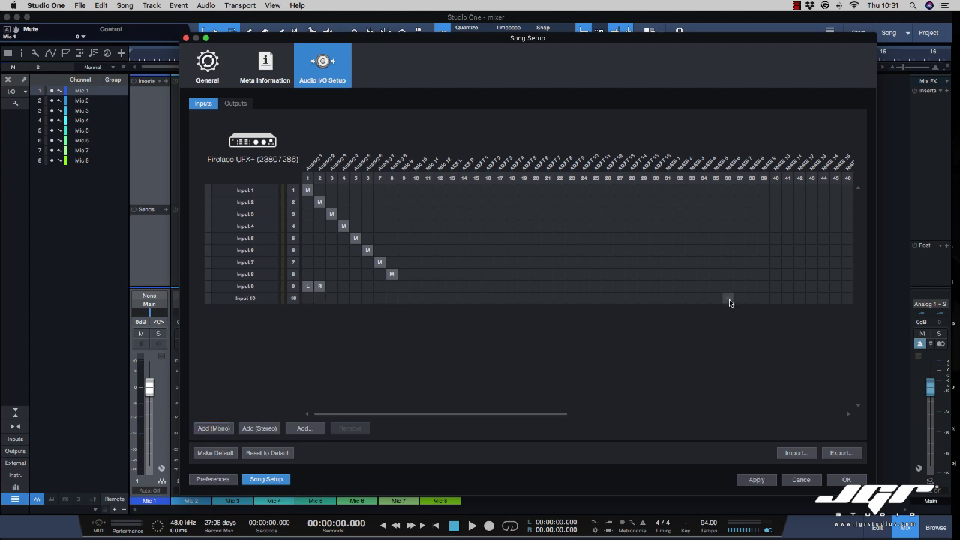
left_click(764, 485)
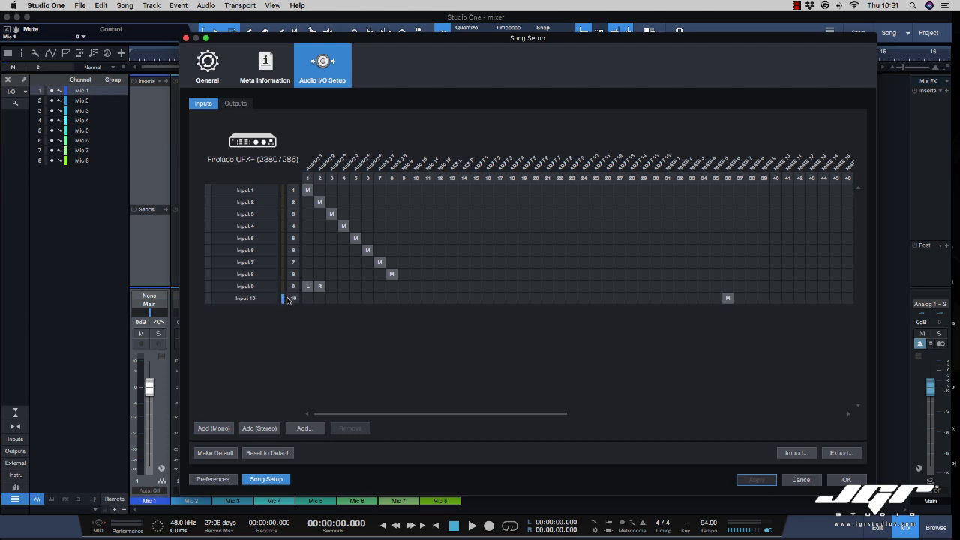
double_click(247, 298)
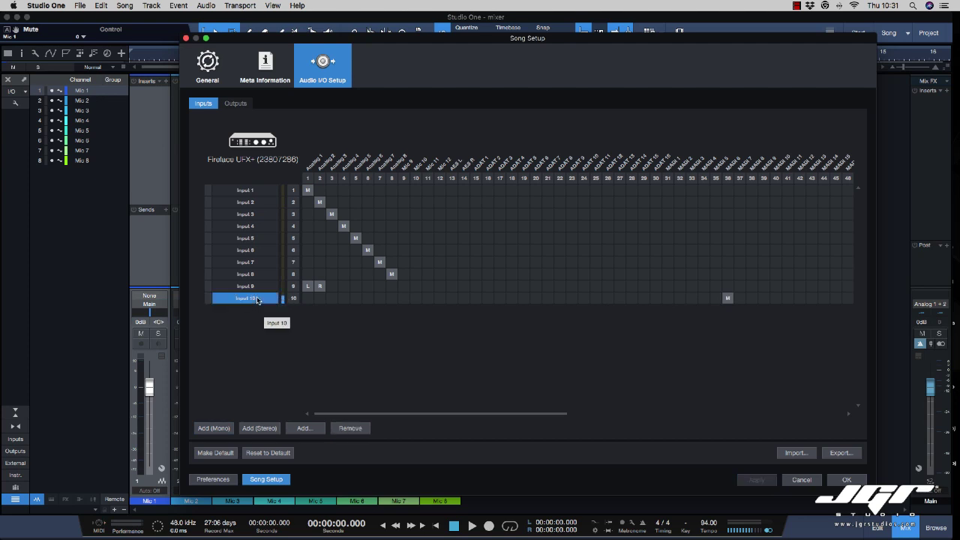
type("Mic 1utorial")
key("Return")
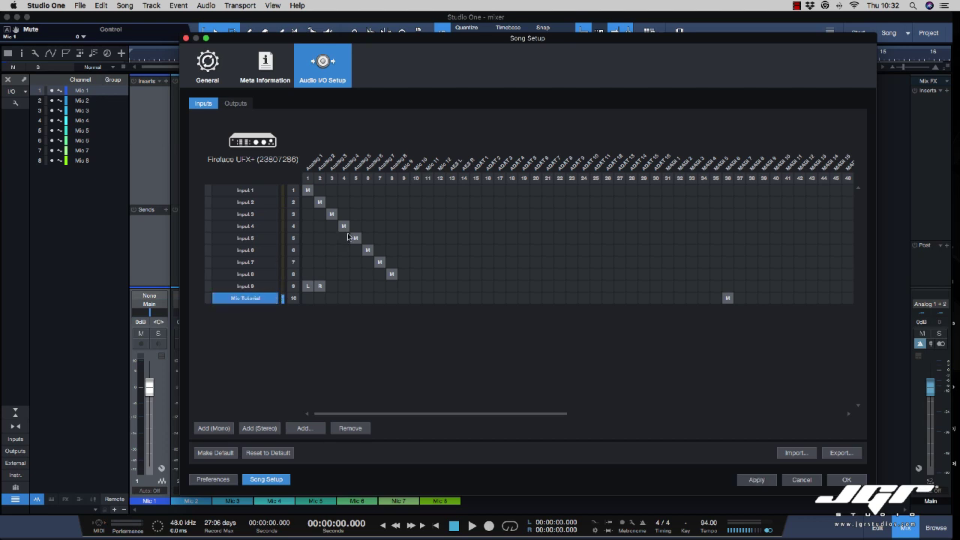
- Rename the eight mono inputs Mic1 through Mic8 and the stereo input Mic 1-2, and apply the names
left_click(249, 191)
double_click(249, 190)
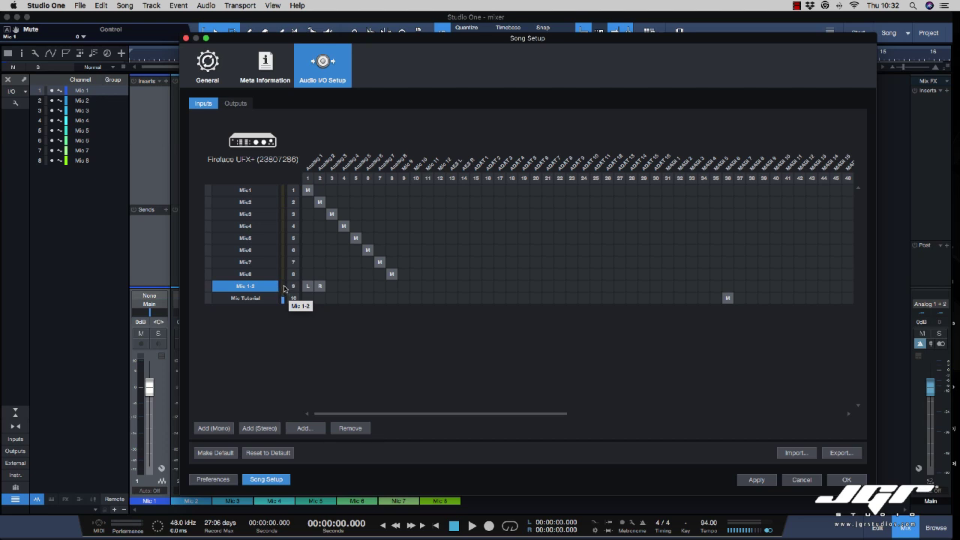
left_click(754, 483)
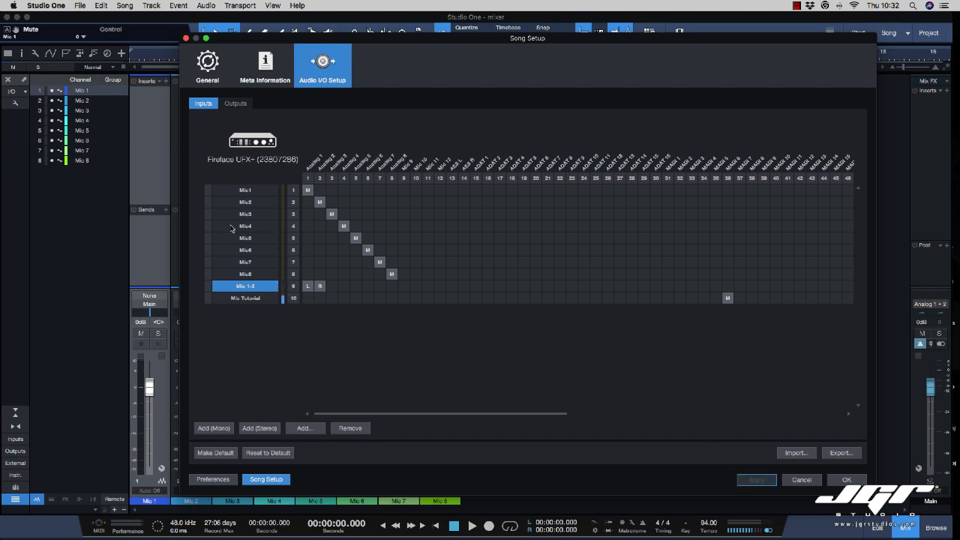
- Color the Mic1 input red, the Mic2 input orange-red and the Mic Tutorial input dark violet-blue
left_click(208, 191)
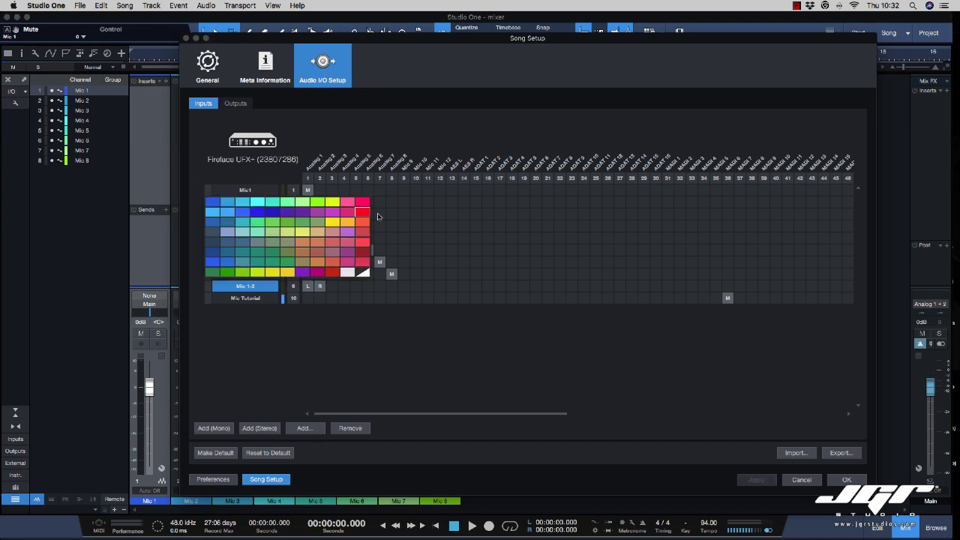
left_click(363, 213)
left_click(209, 203)
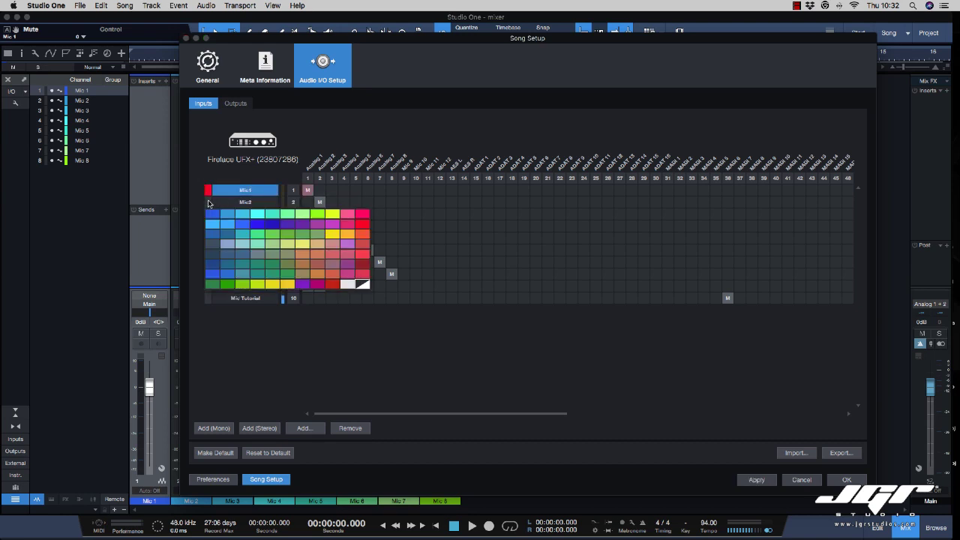
left_click(362, 233)
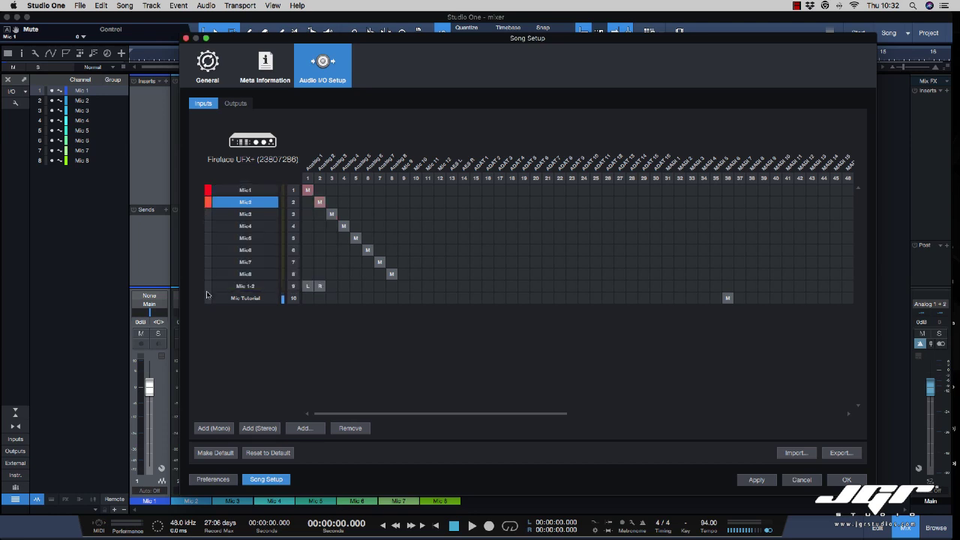
left_click(208, 298)
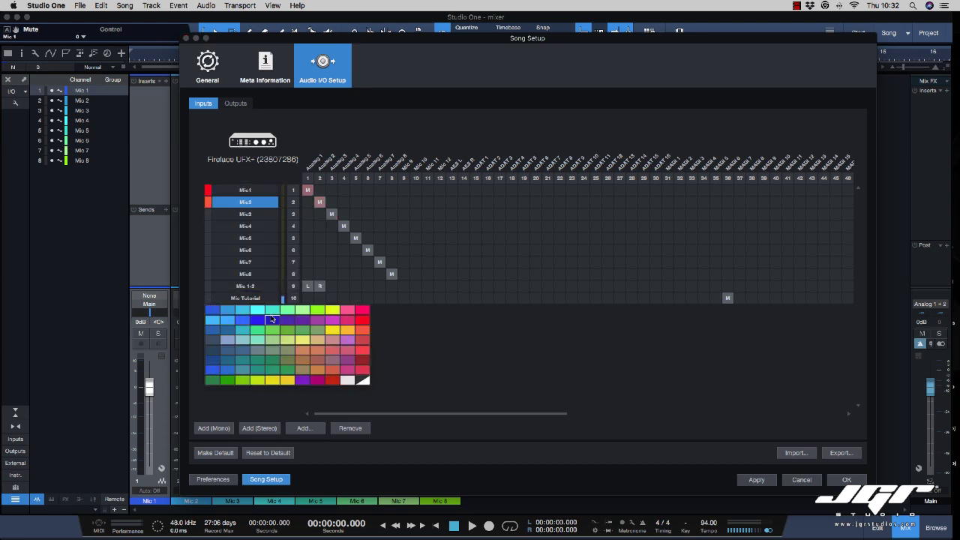
left_click(272, 320)
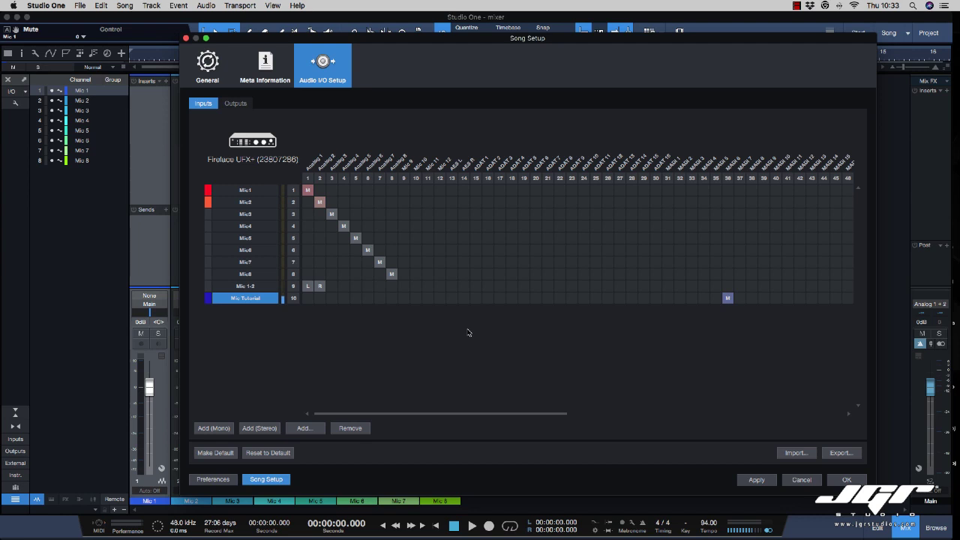
- Add three stereo outputs to the song and name them OUt 3-4, OUt 5-6 and OUt 7-8
left_click(236, 105)
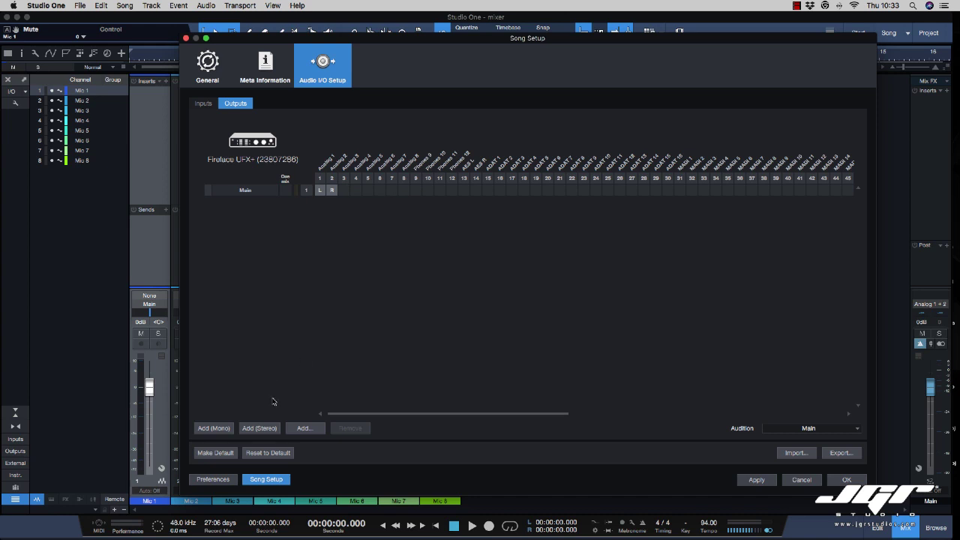
left_click(260, 428)
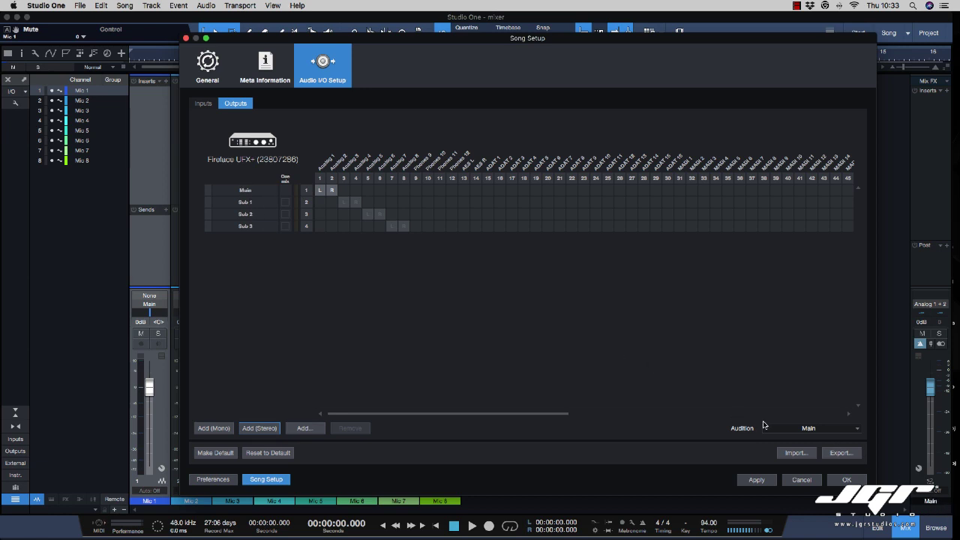
double_click(245, 202)
type("O")
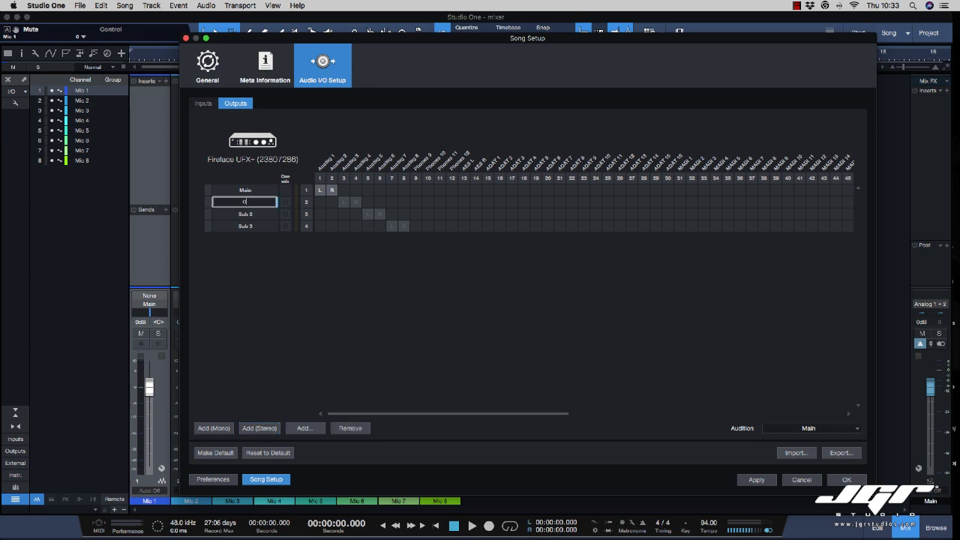
type("Ut 3")
type("-4")
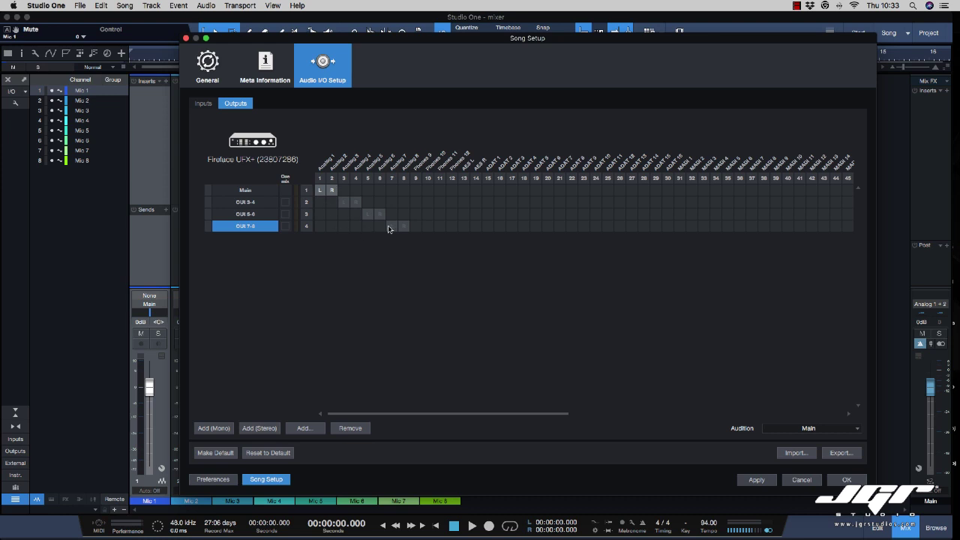
- Add a fifth stereo output assigned to Analog 7 and 8, and name it OUt 7-8 B
left_click(266, 428)
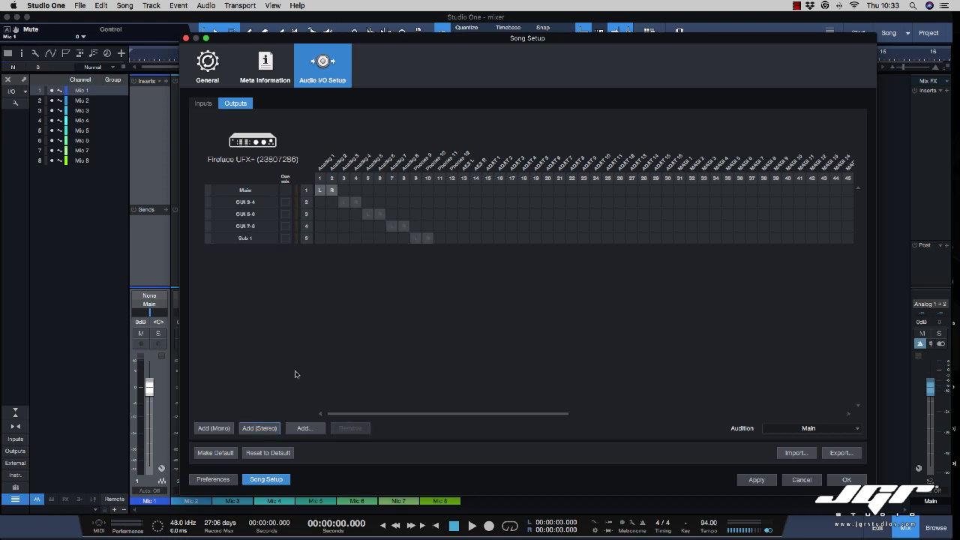
double_click(250, 238)
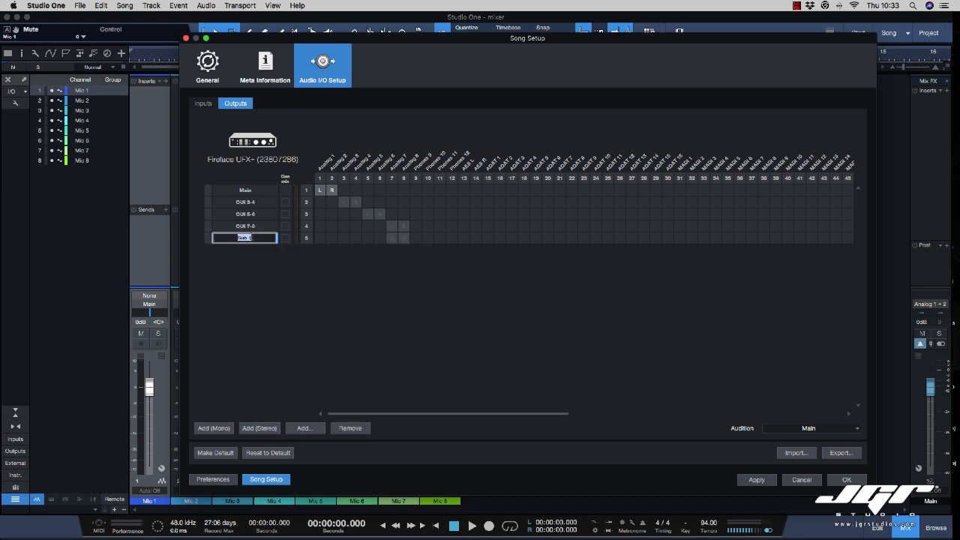
type("OUt 7-8 B")
key("Return")
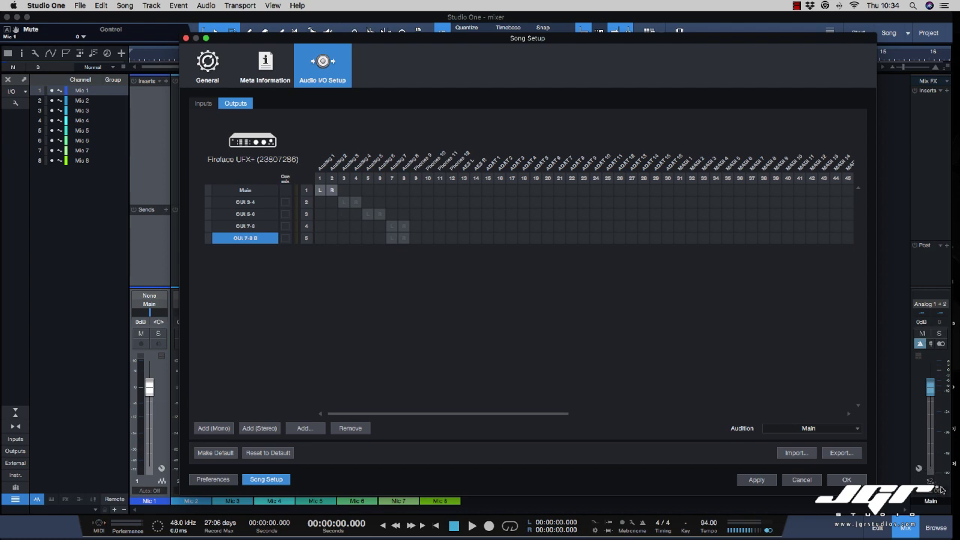
left_click(813, 429)
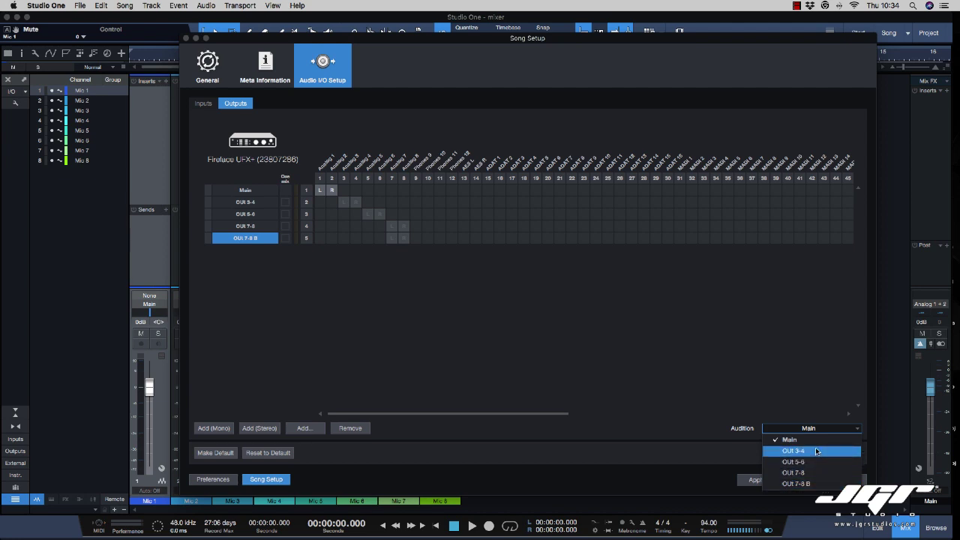
left_click(798, 403)
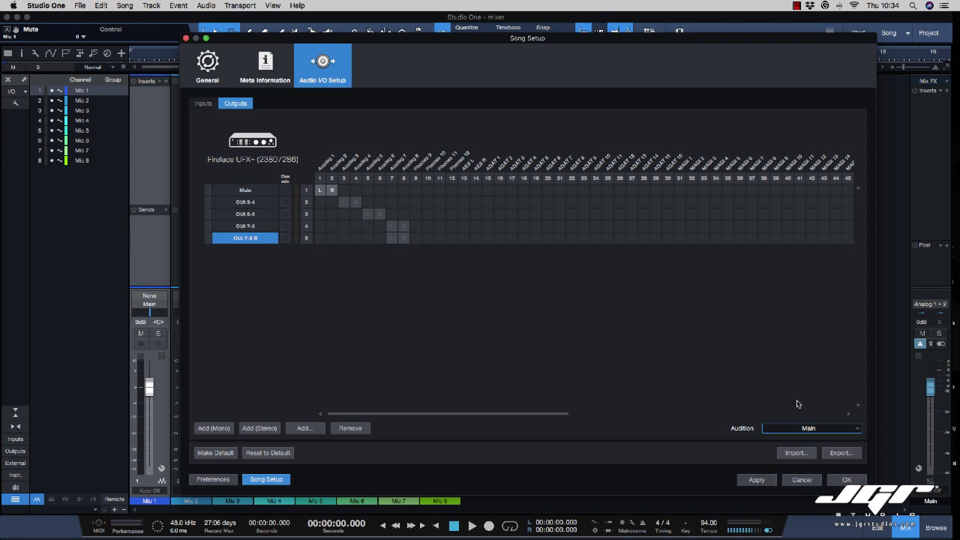
left_click(247, 202)
left_click(247, 215)
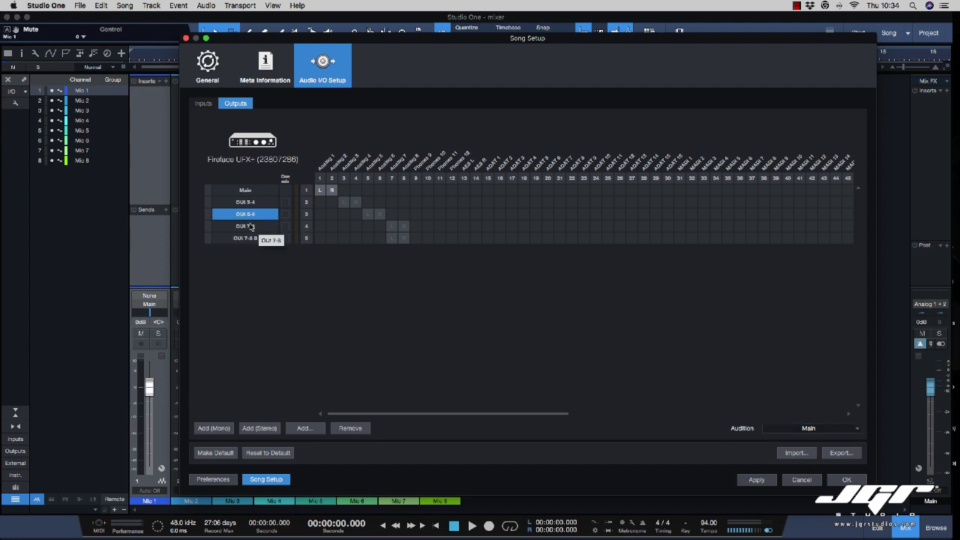
left_click(250, 226)
left_click(261, 239)
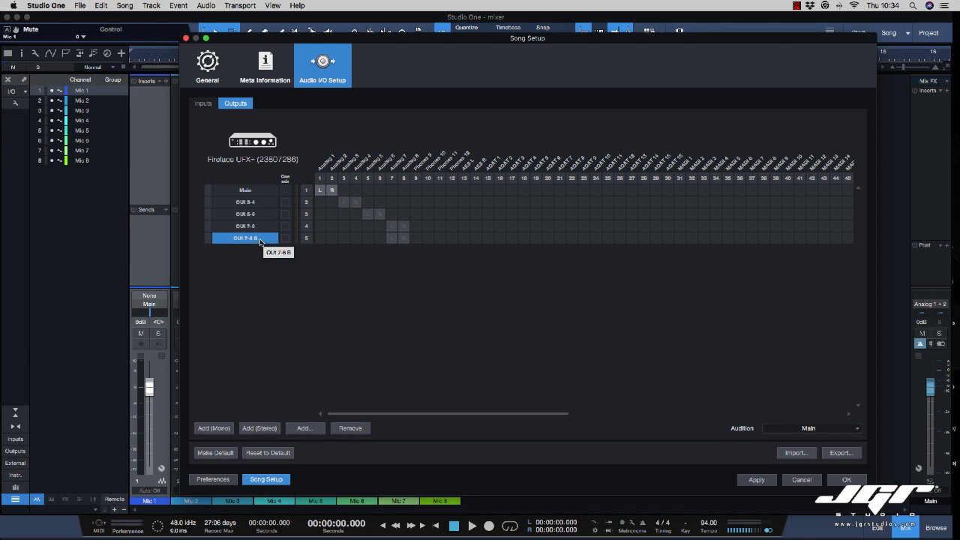
- Enable cue mix for OUt 3-4, OUt 5-6, OUt 7-8 and OUt 7-8 B, and apply the song setup
left_click(286, 202)
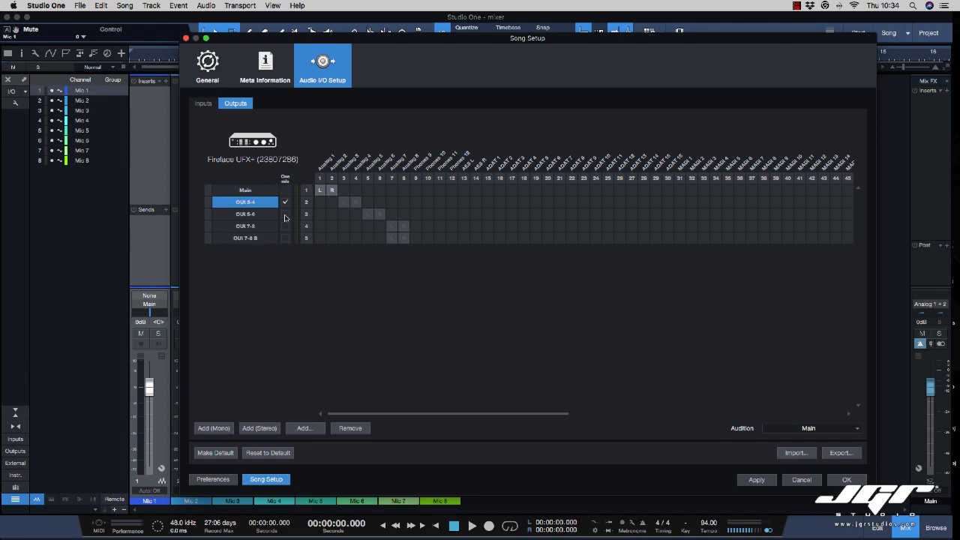
left_click(284, 214)
left_click(285, 226)
left_click(285, 237)
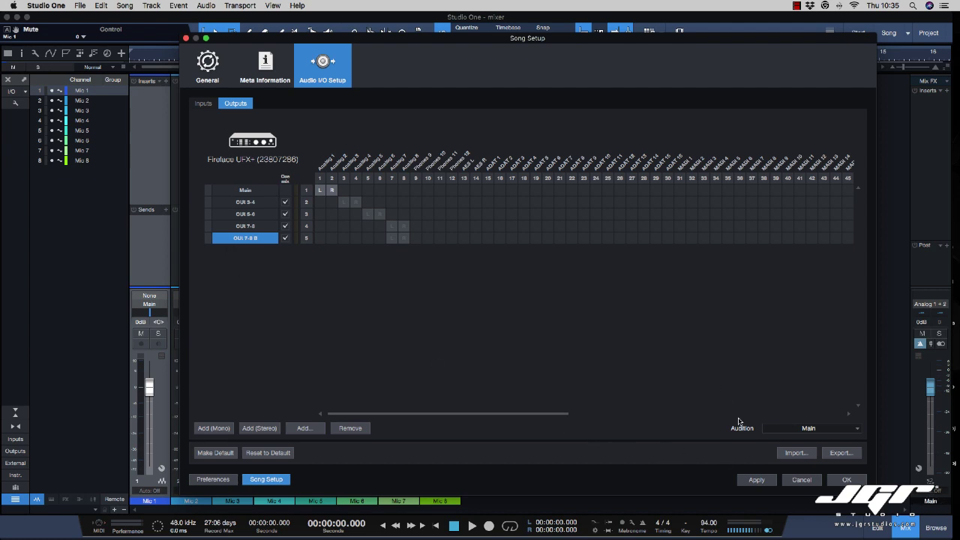
left_click(759, 481)
left_click(846, 480)
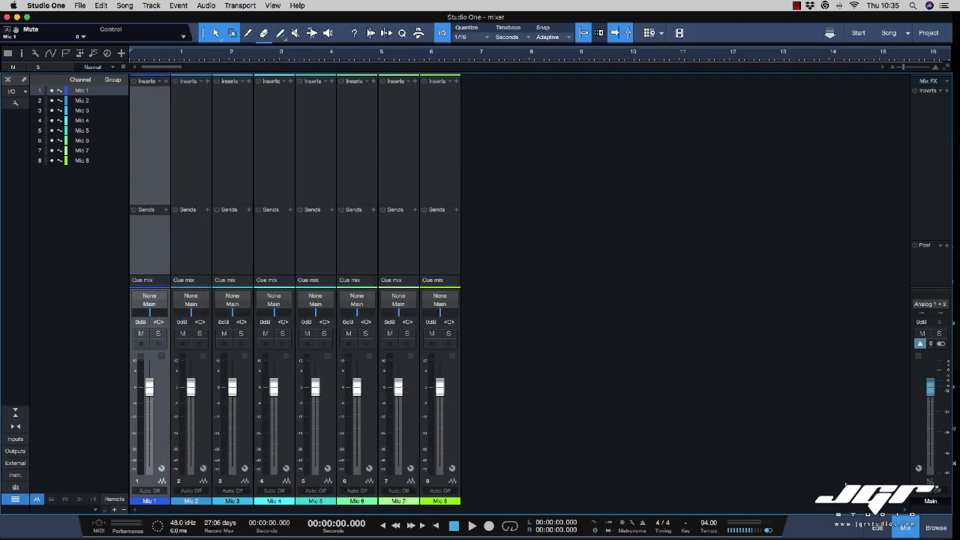
- Show the output channels in the console and narrow their area so the eight mic channels stay in view
left_click(14, 452)
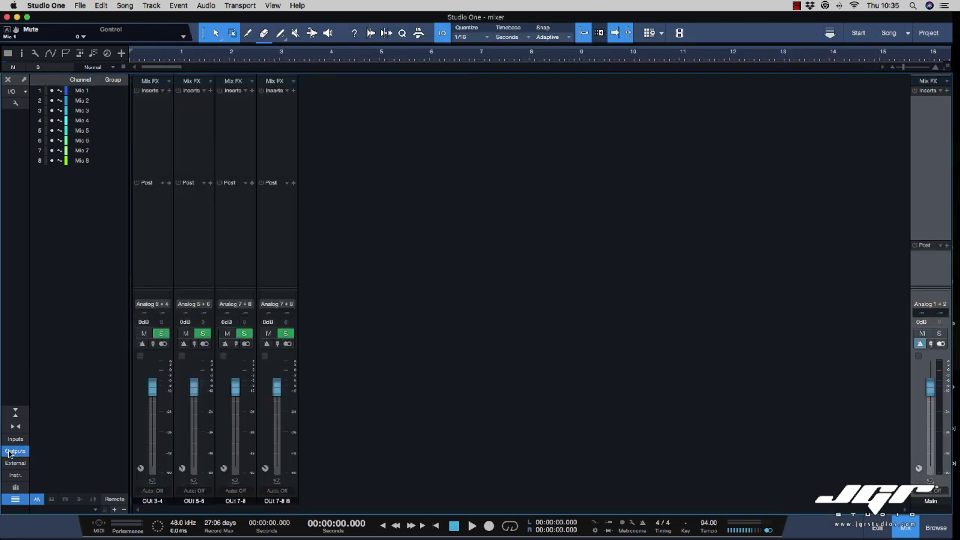
left_click_drag(132, 442, 720, 439)
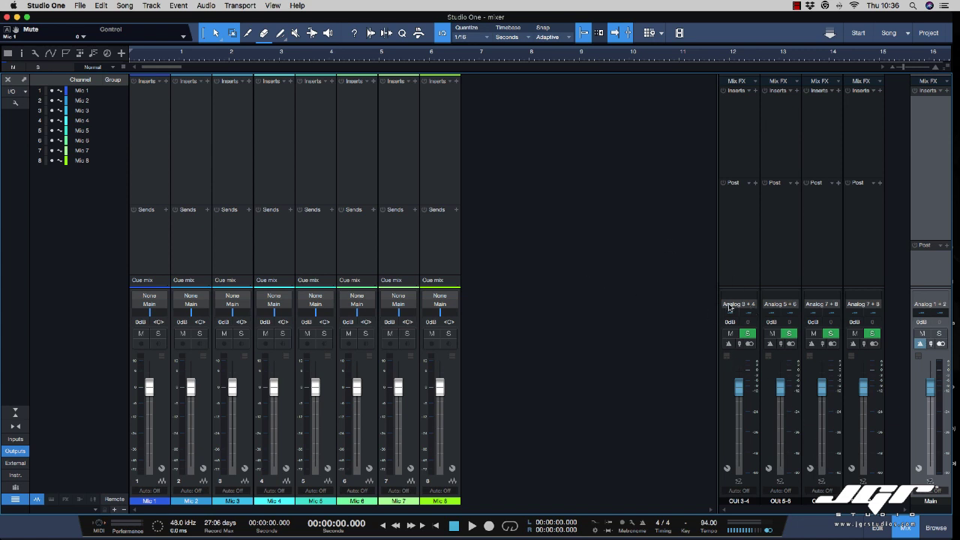
- Set the Mic 1 channel's input to Mic Tutorial and arm the channel for recording
left_click(161, 376)
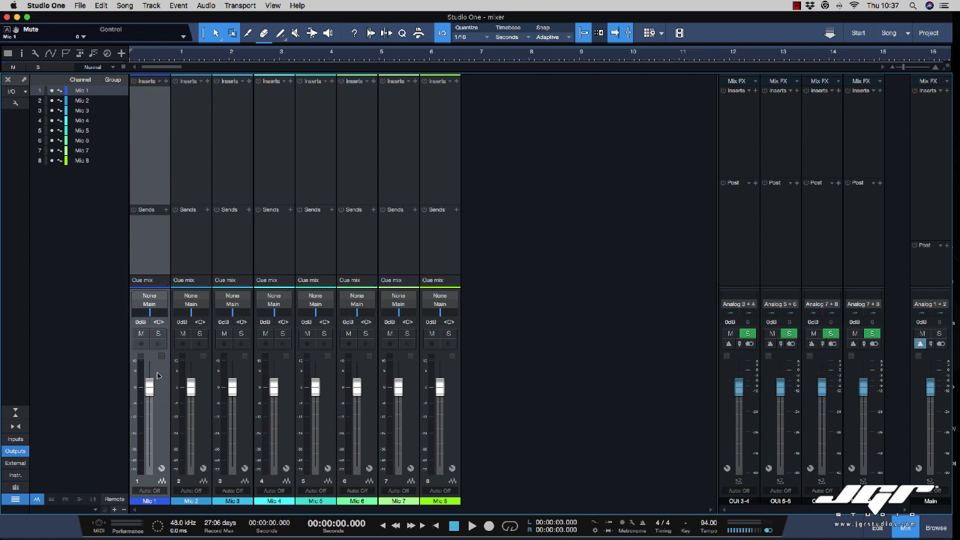
left_click(151, 296)
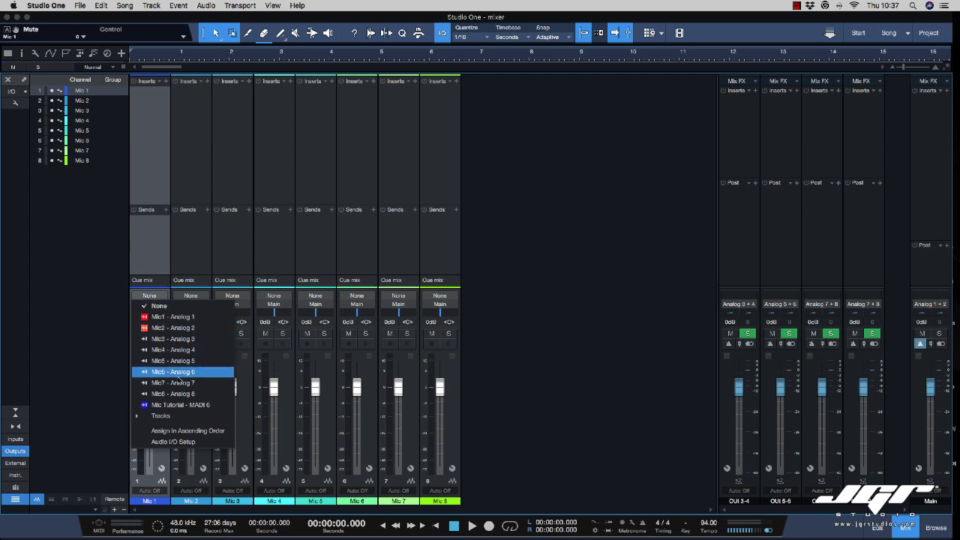
left_click(191, 405)
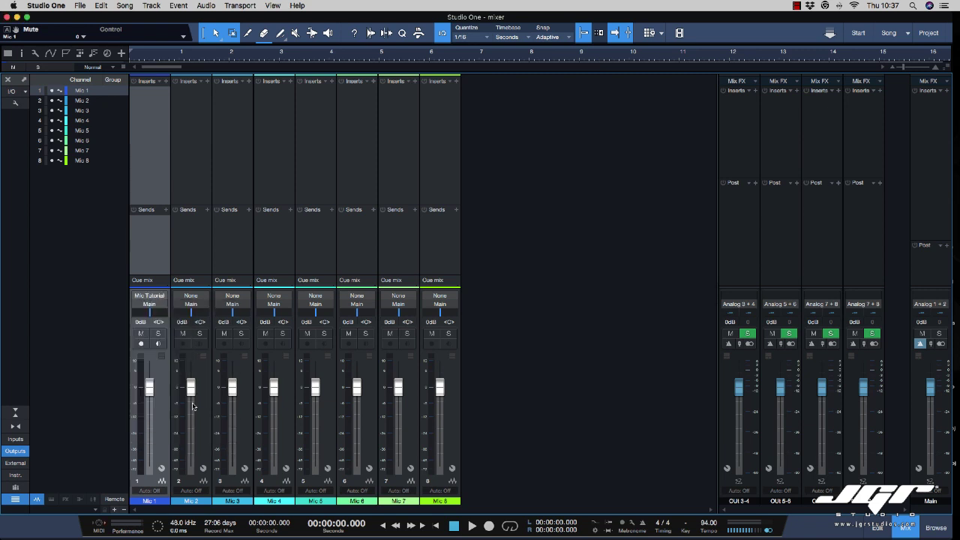
left_click(141, 344)
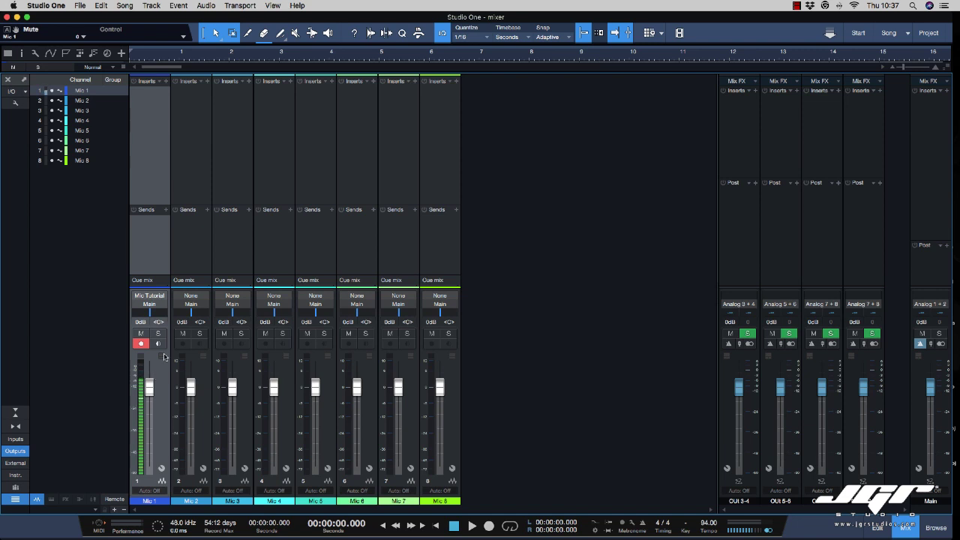
left_click(158, 343)
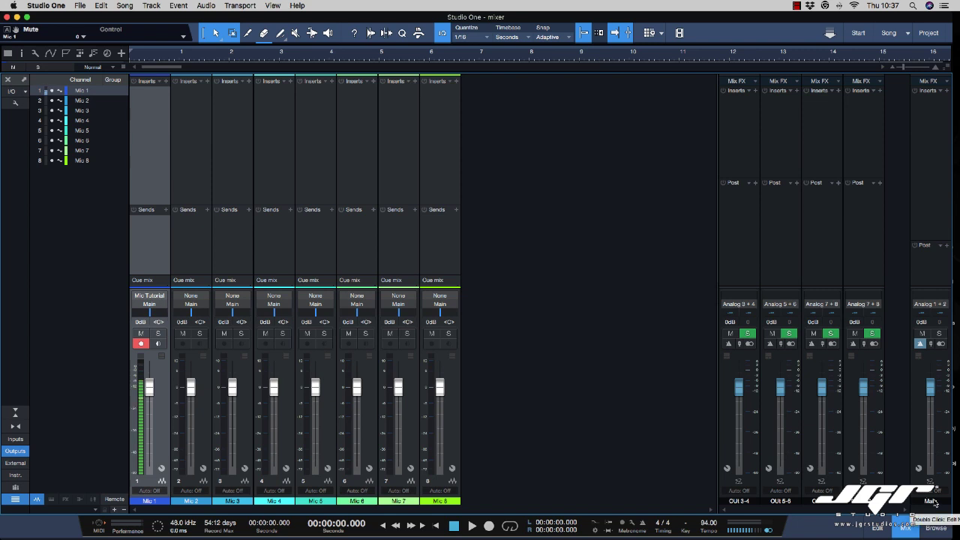
left_click(150, 295)
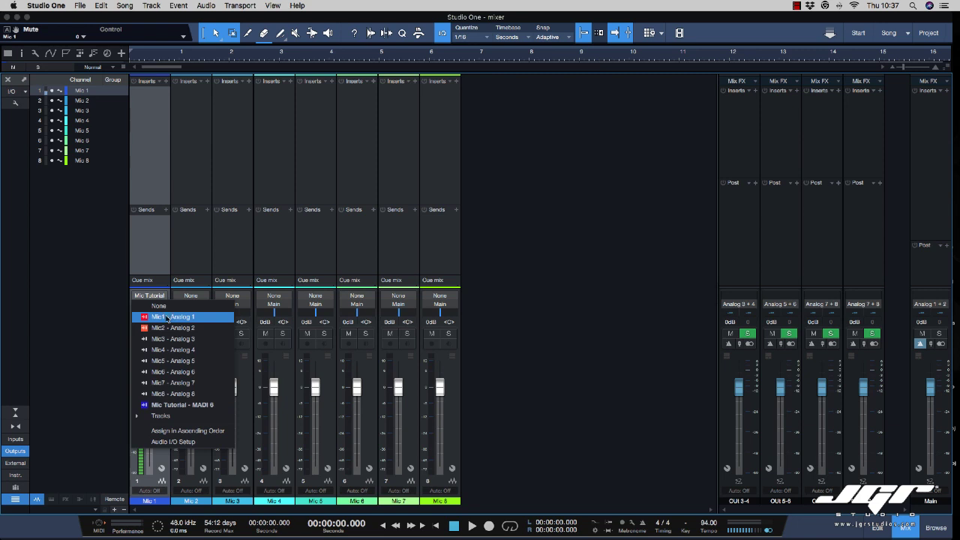
left_click(111, 304)
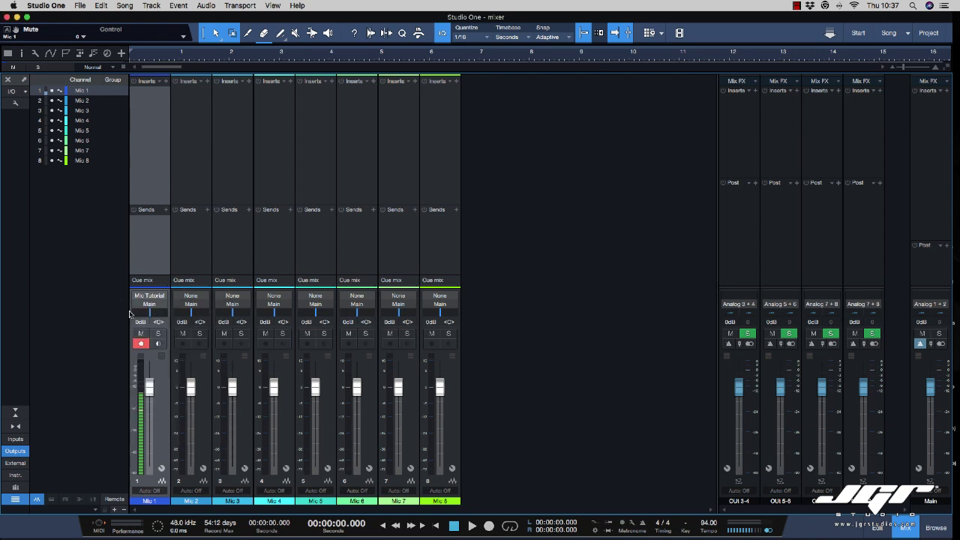
- Enlarge the channels' cue mix section to show all four cue sends, and briefly monitor the Mic 1 input
left_click_drag(256, 276, 268, 134)
left_click_drag(287, 230, 287, 180)
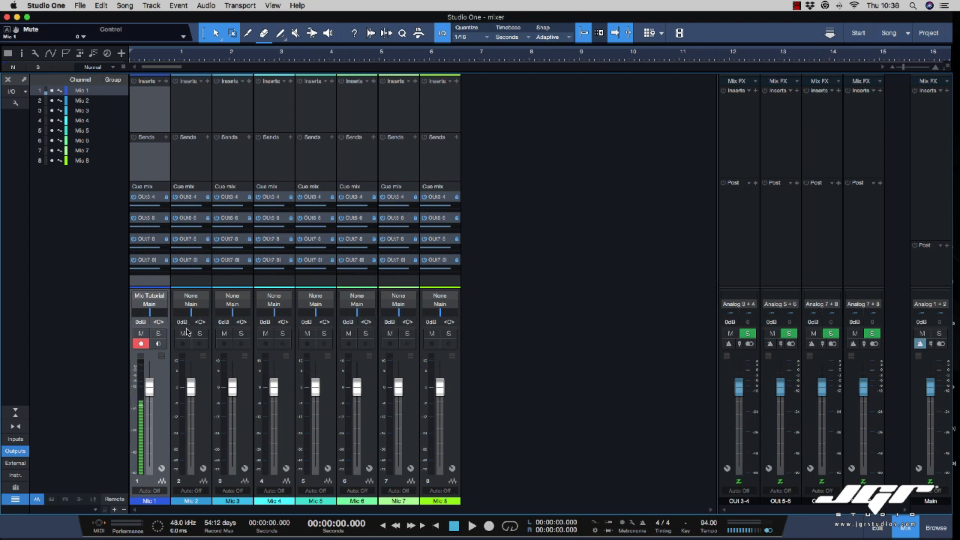
left_click(160, 343)
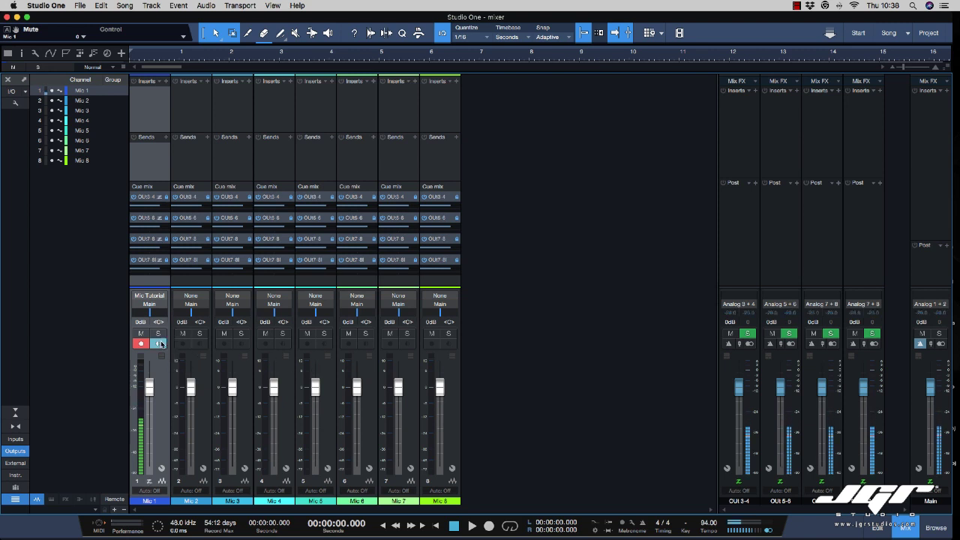
left_click(159, 343)
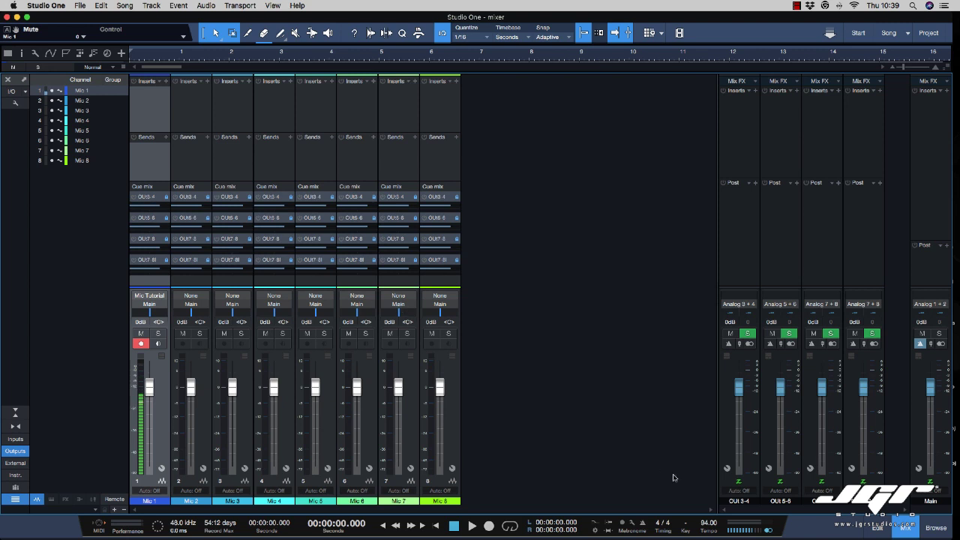
- Rename the OUt 3-4 output HP Sing, and turn on Mic 1's input monitoring with its HP Sing cue send active
double_click(747, 503)
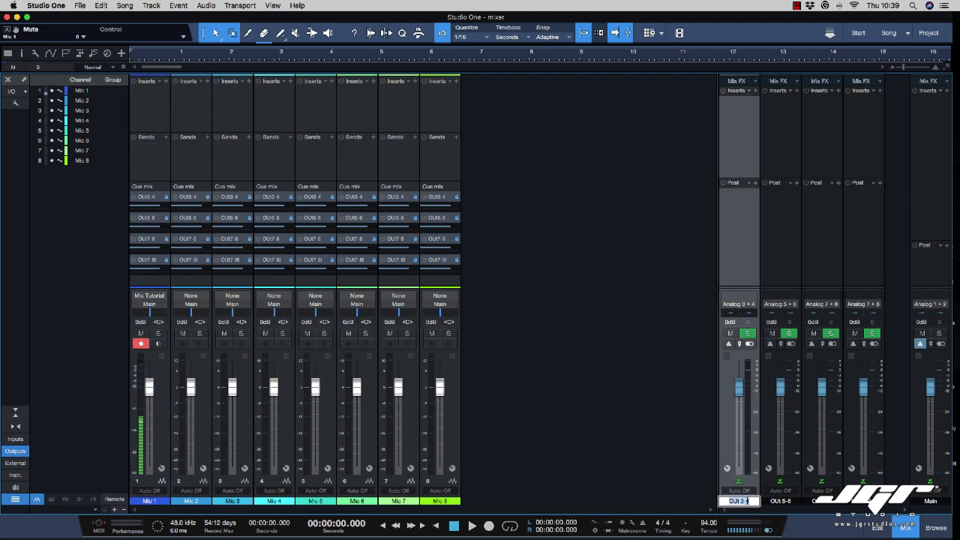
type("HP Sing")
key("Return")
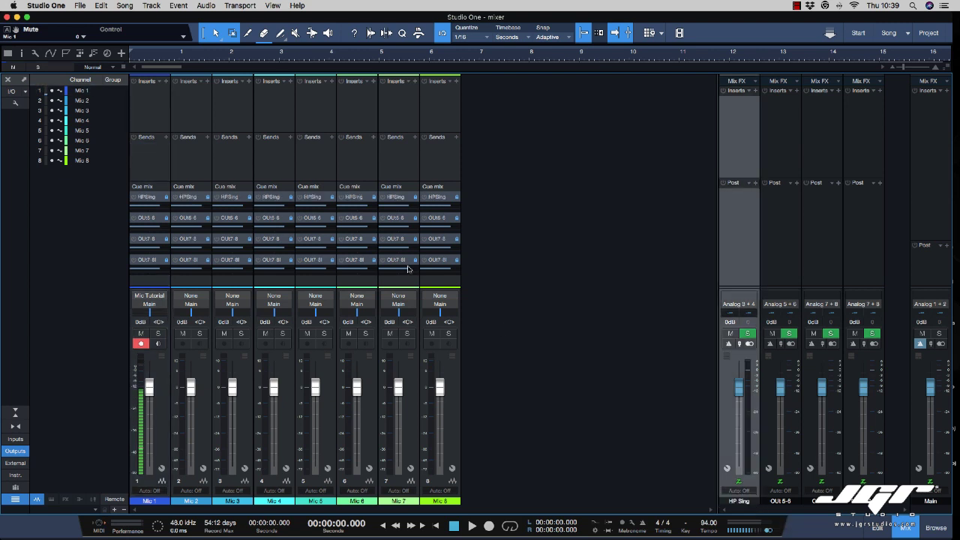
left_click(158, 345)
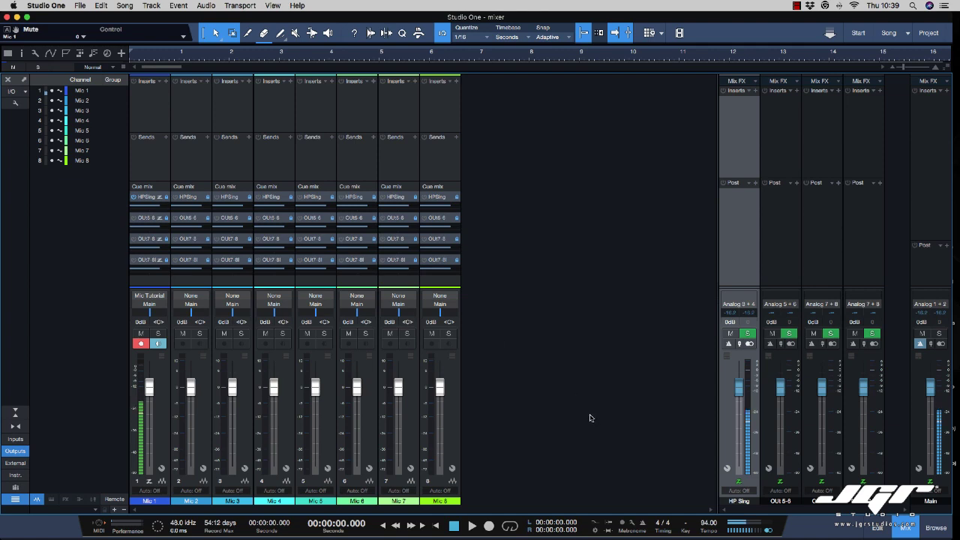
- Open the audio device preferences and set the device block size to 64 samples
left_click(57, 5)
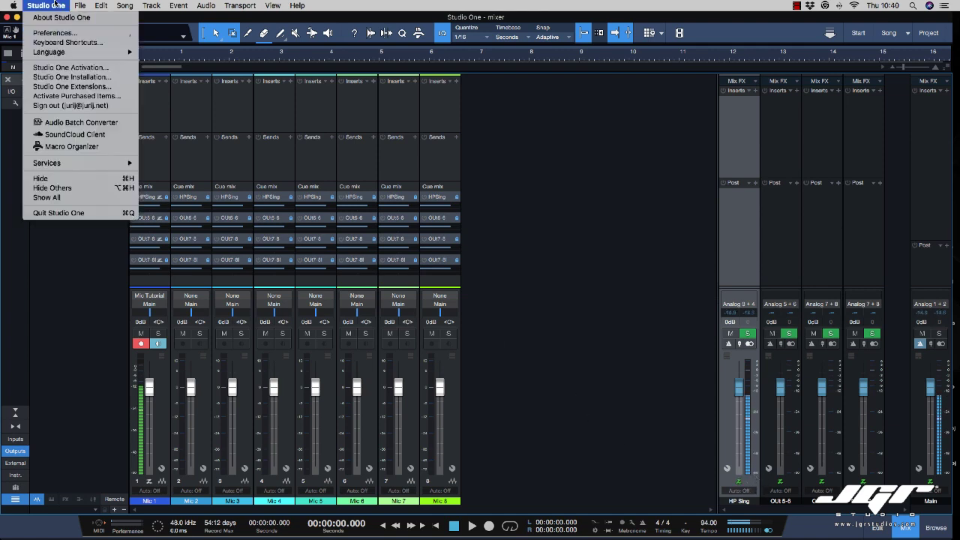
left_click(54, 33)
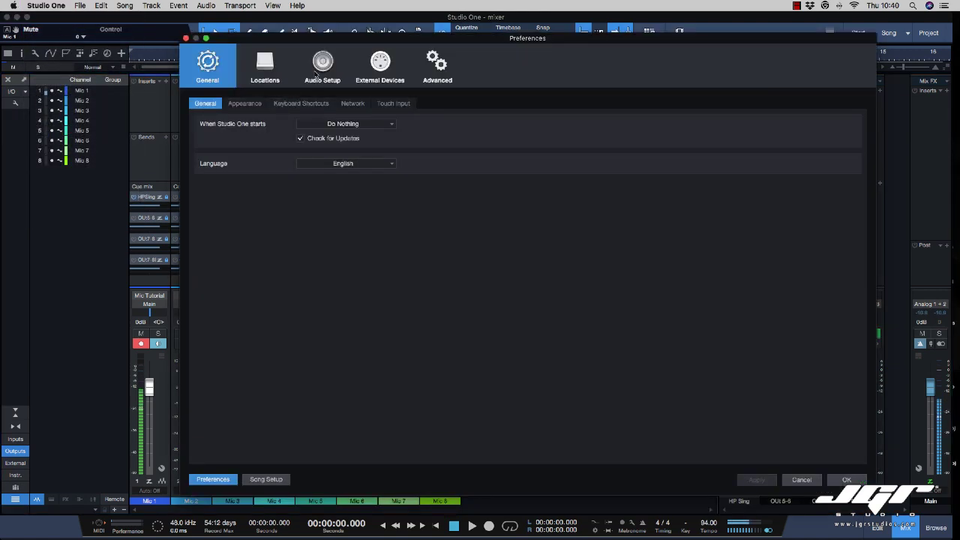
left_click(317, 73)
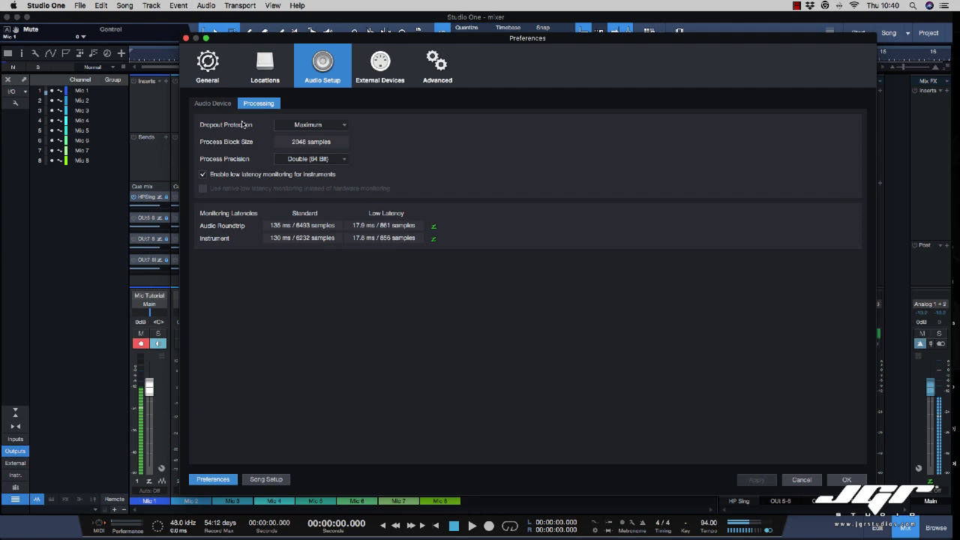
left_click(210, 105)
left_click(300, 169)
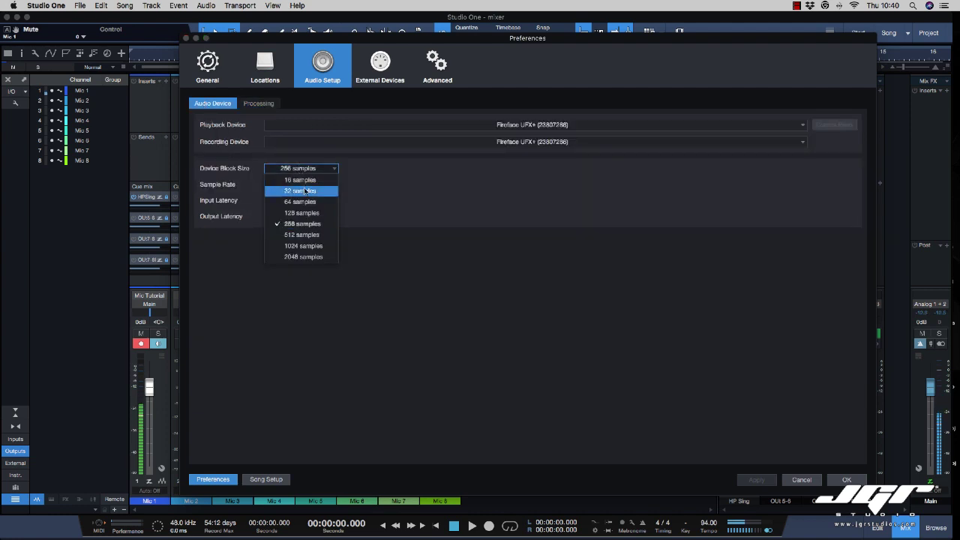
left_click(305, 202)
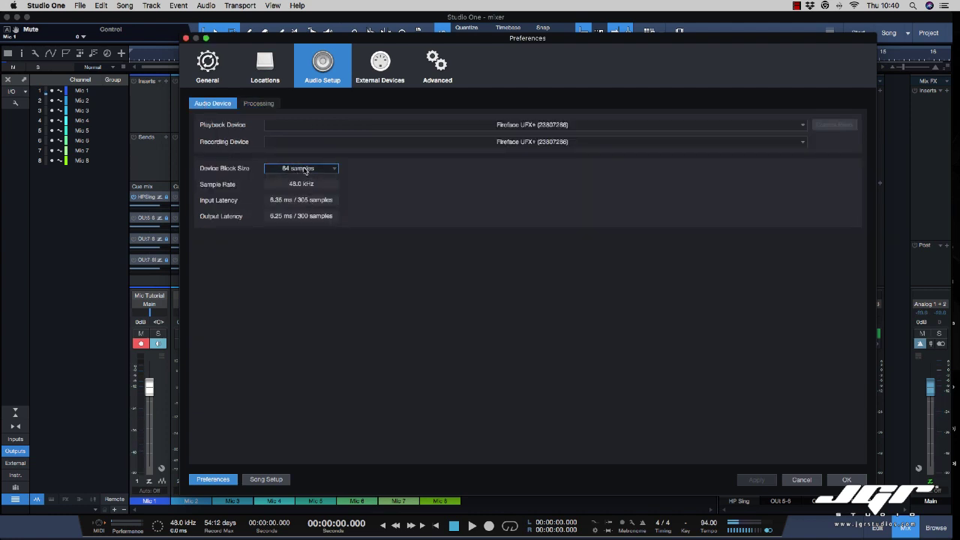
- Try a device block size of 16 samples, return it to 64 samples and confirm the preferences
left_click(306, 169)
left_click(304, 183)
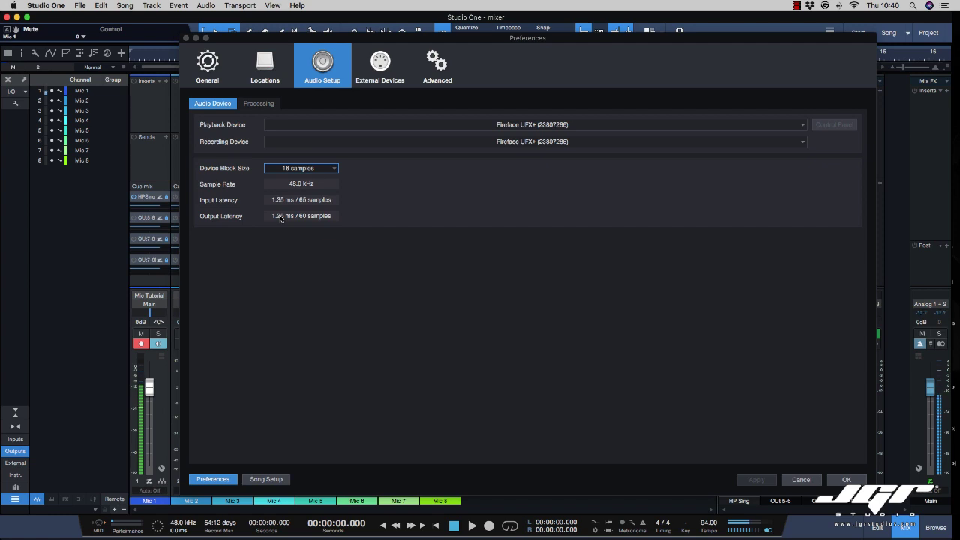
left_click(300, 168)
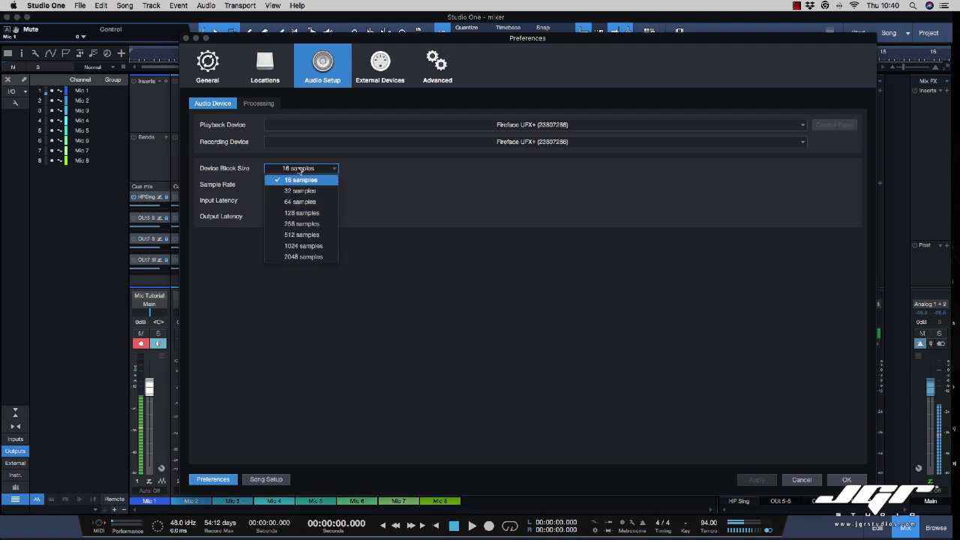
left_click(307, 201)
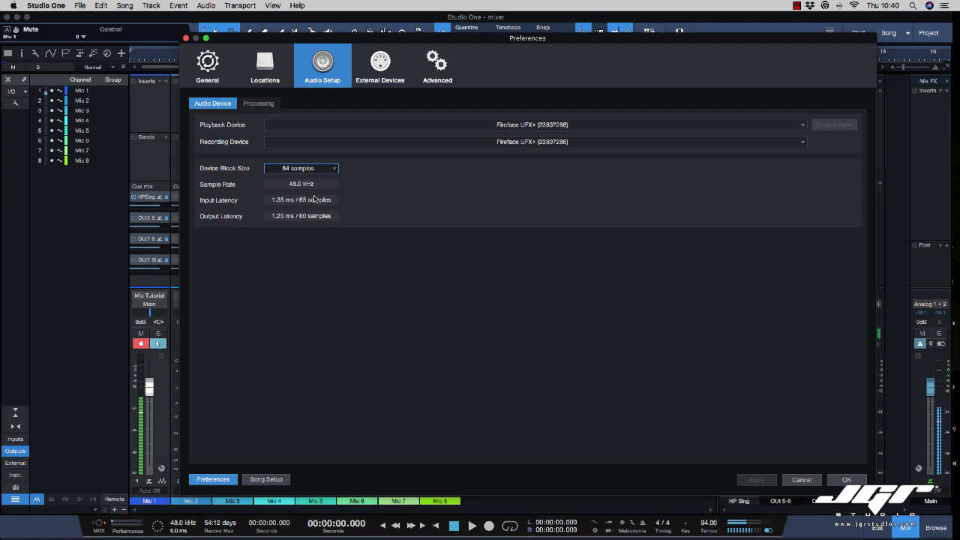
left_click(845, 479)
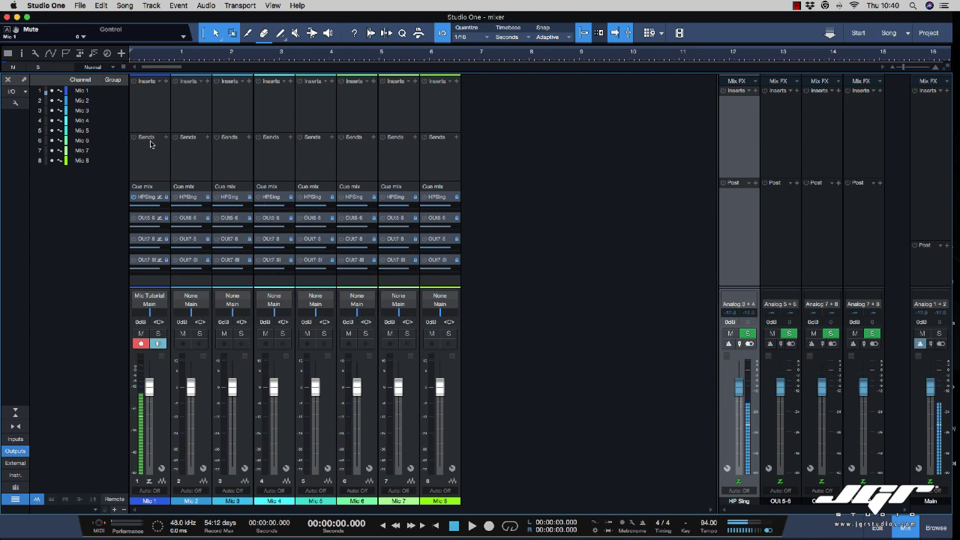
- Insert the Fat Channel plug-in on Mic 1 and expand it to show all its processing sections at once
left_click(147, 109)
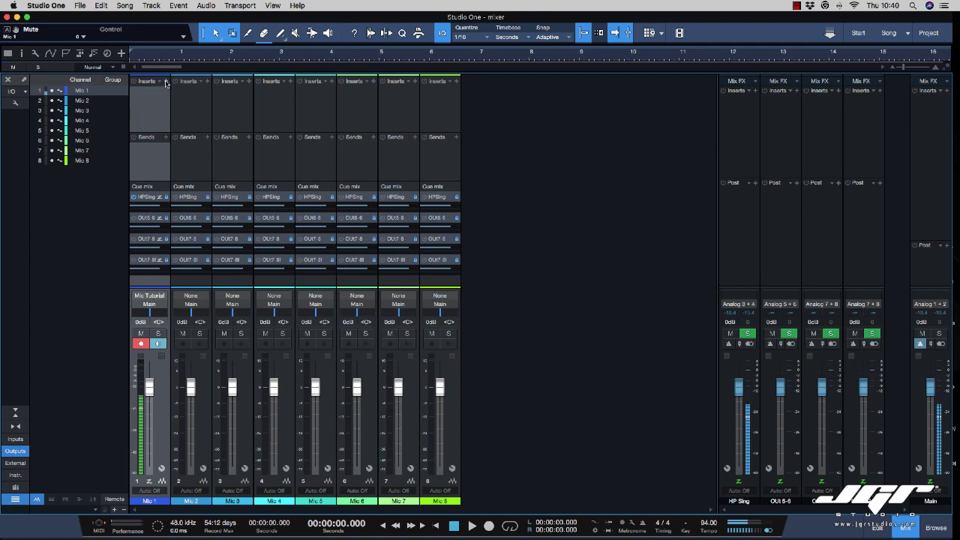
left_click(164, 84)
type("fat")
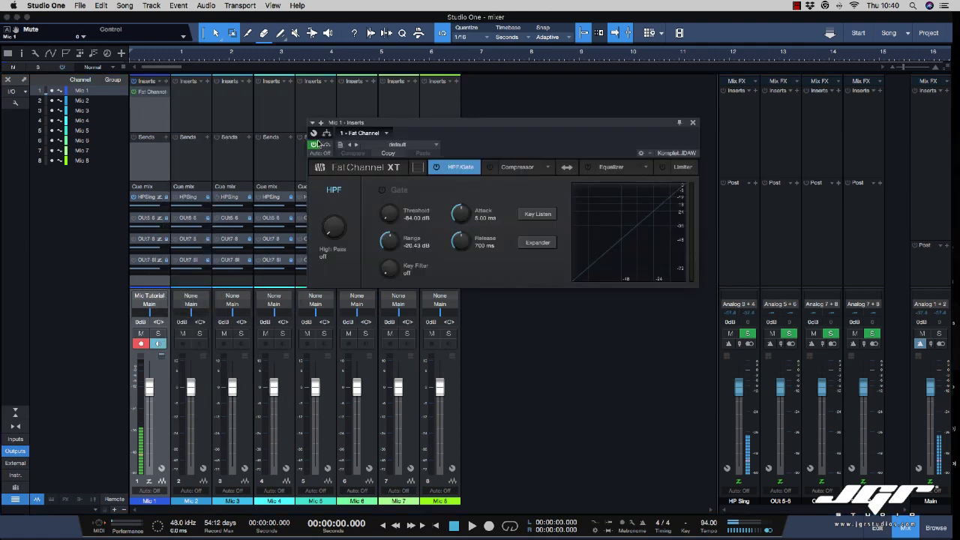
key("Return")
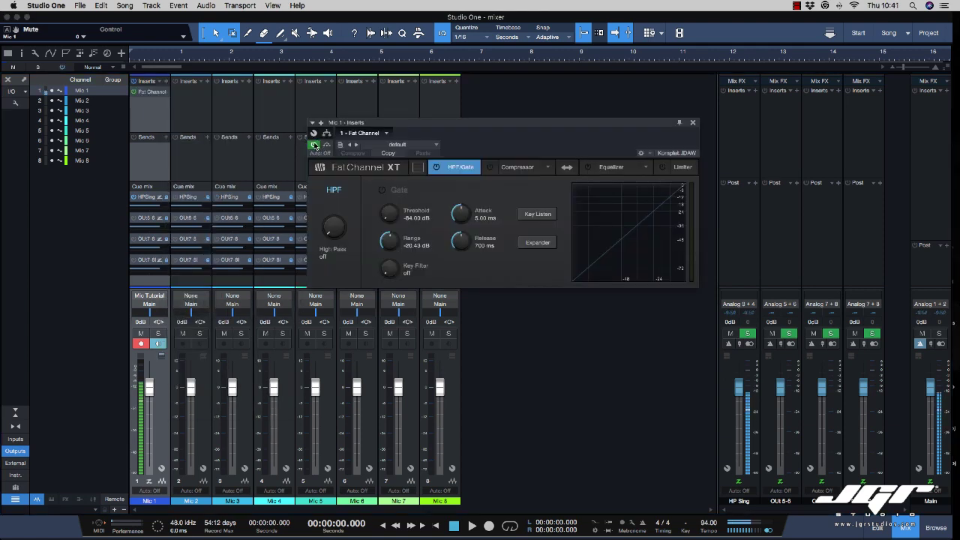
left_click_drag(400, 128, 411, 84)
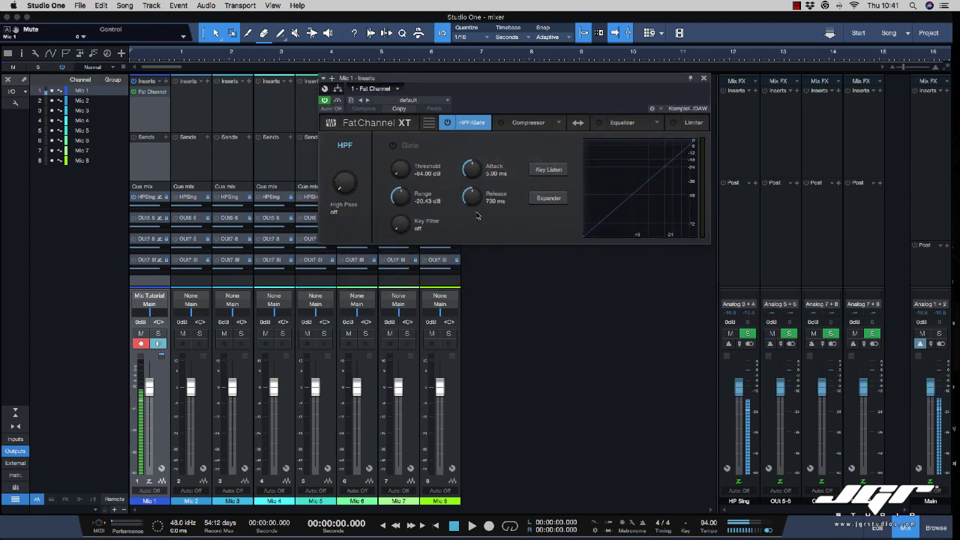
left_click(429, 122)
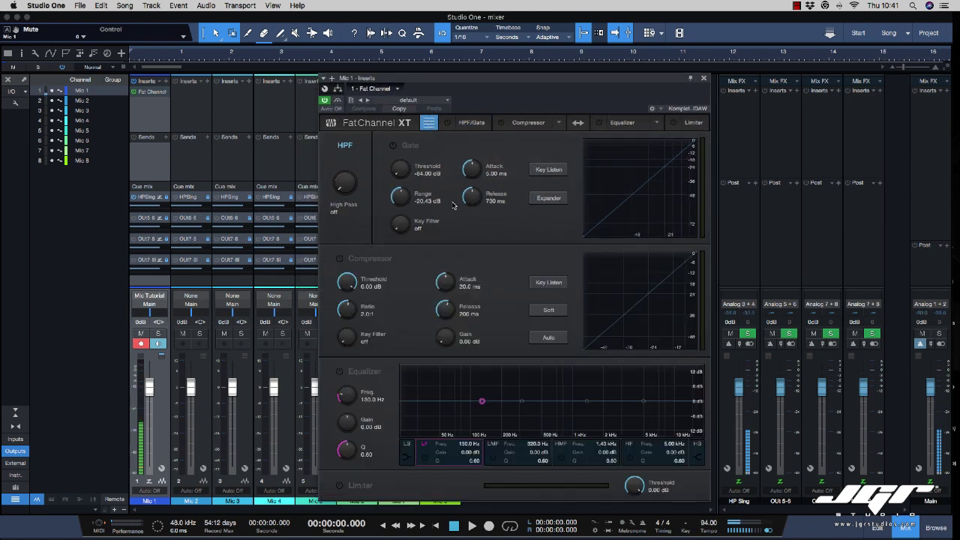
- Enable the Fat Channel compressor with a threshold of about -37 dB and a gain of about 4.3 dB
left_click(339, 258)
left_click_drag(346, 281, 362, 360)
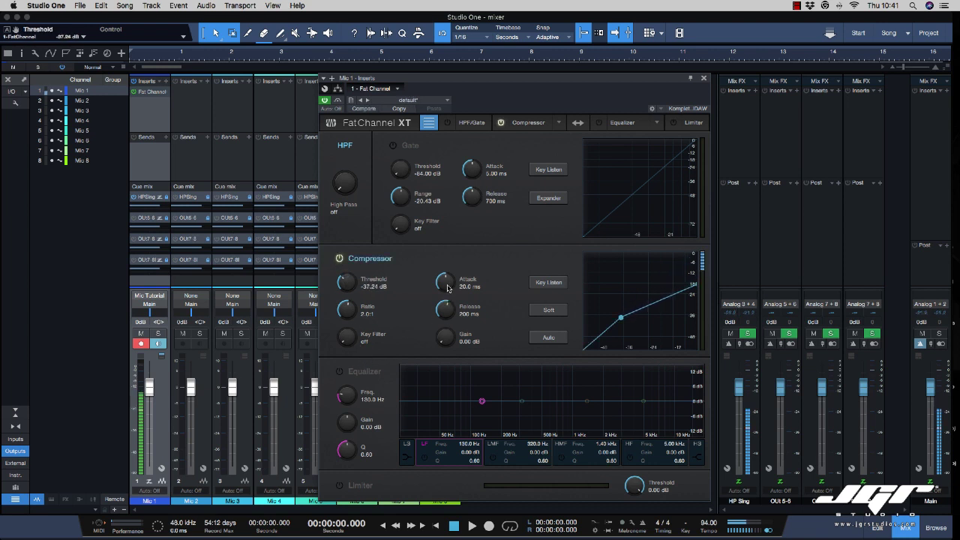
left_click_drag(447, 342, 447, 318)
- Enable the equalizer, cut a low shelf near 80 Hz, boost a high shelf near 3.6 kHz and dip high-mids near 1 kHz; close the plug-in
left_click(339, 371)
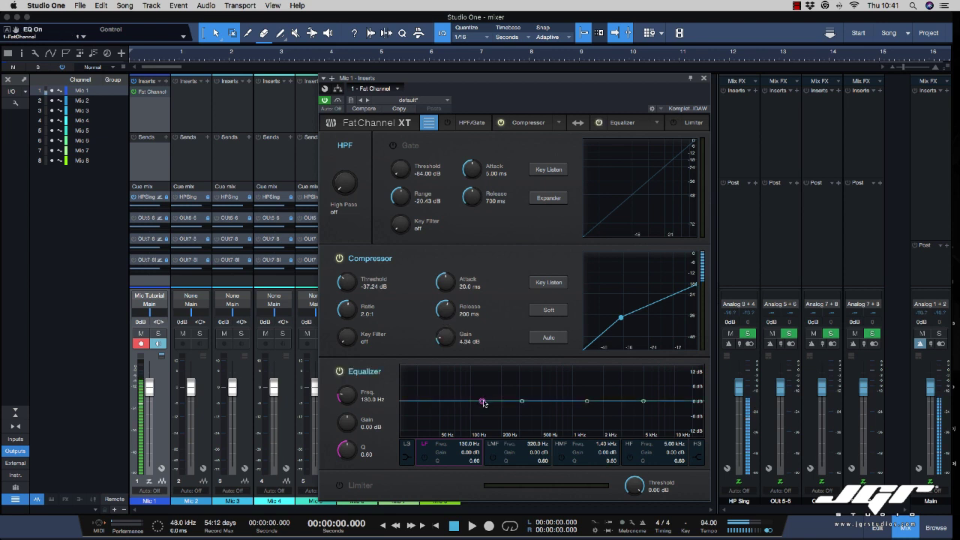
left_click(406, 456)
left_click_drag(482, 401, 460, 428)
left_click(642, 401)
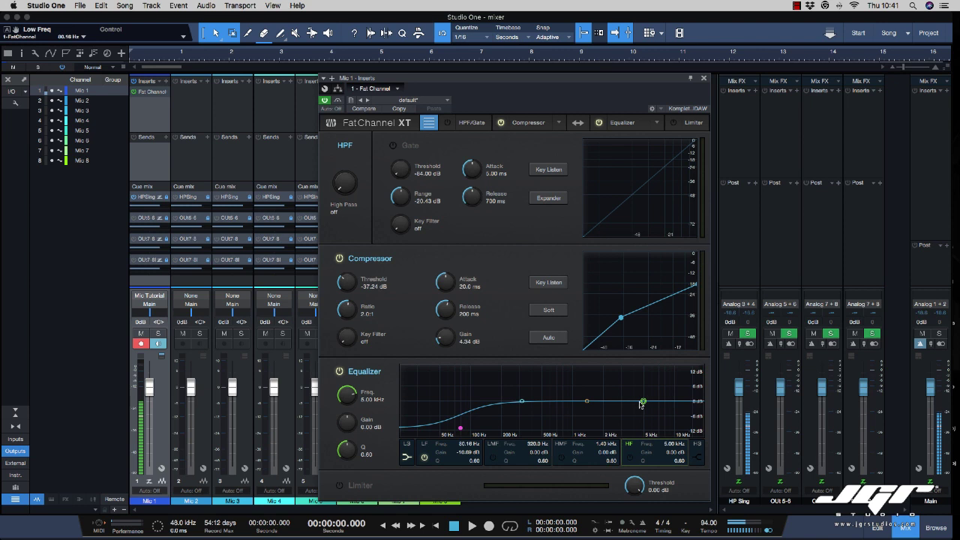
left_click(698, 460)
left_click_drag(642, 402, 573, 405)
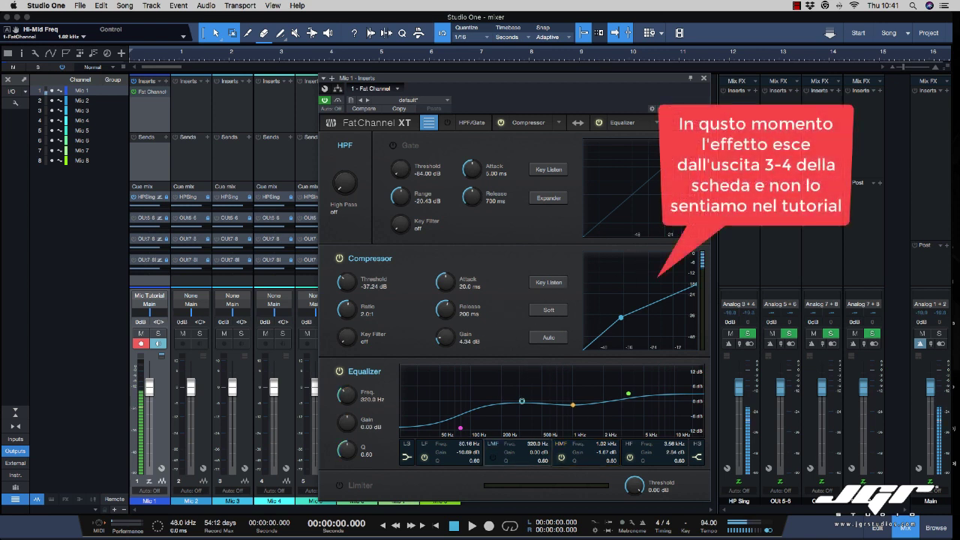
left_click(704, 78)
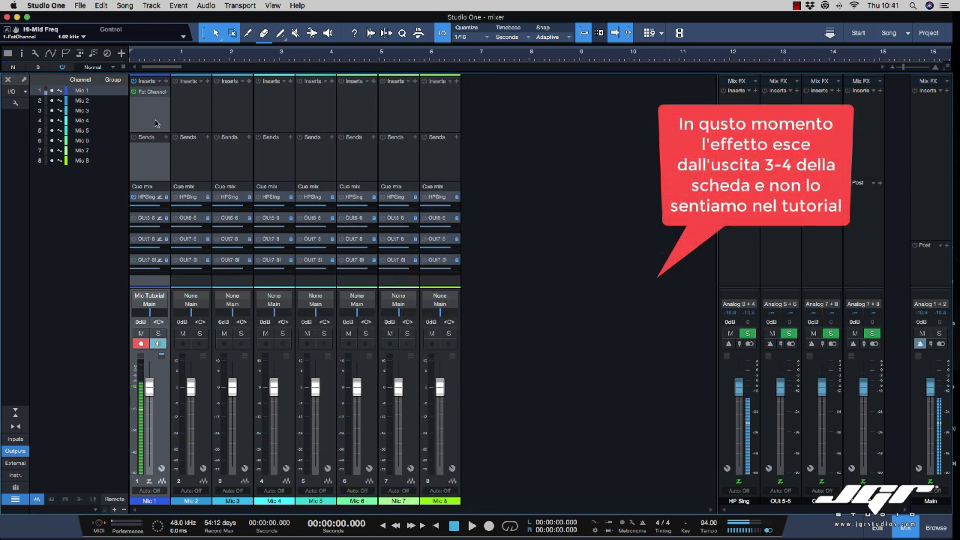
- Insert Room Reverb after the Fat Channel on Mic 1, set its dry/wet mix to about 27% and close it
left_click(165, 82)
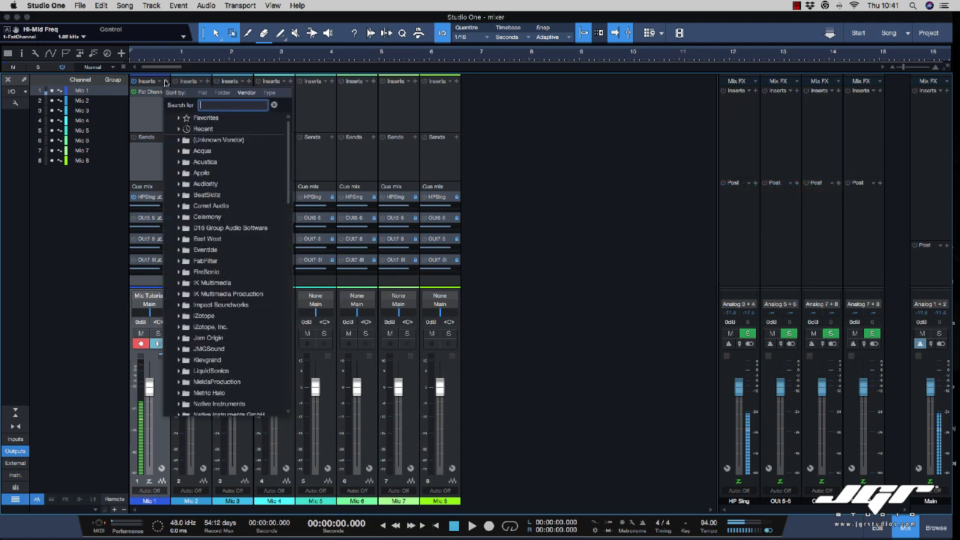
type("room")
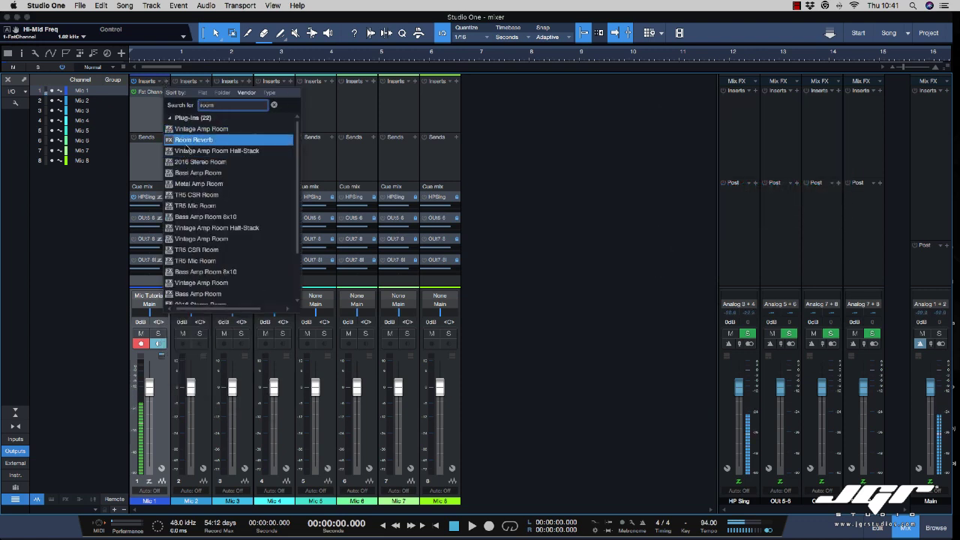
double_click(187, 142)
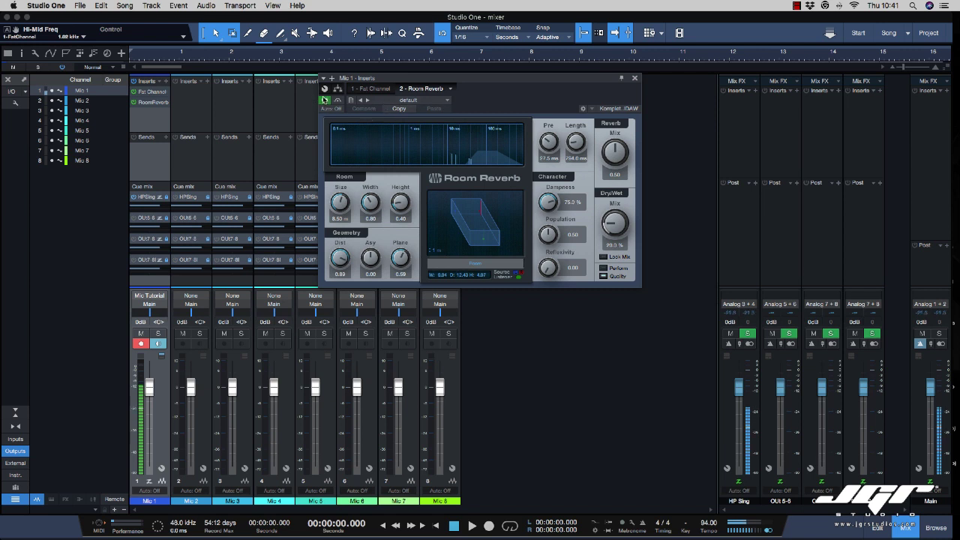
mouse_move(619, 231)
left_mouse_down()
mouse_move(614, 202)
mouse_move(614, 219)
left_mouse_up()
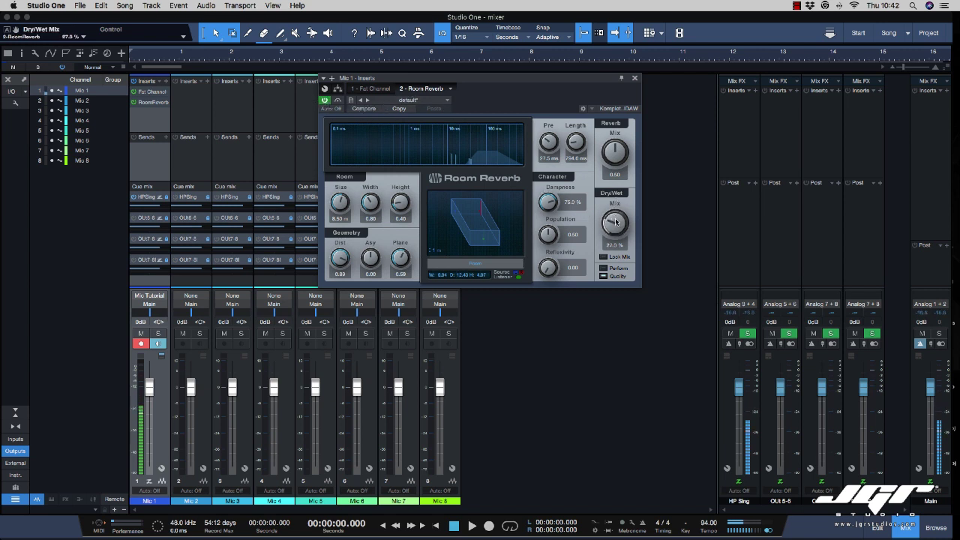
left_click(634, 78)
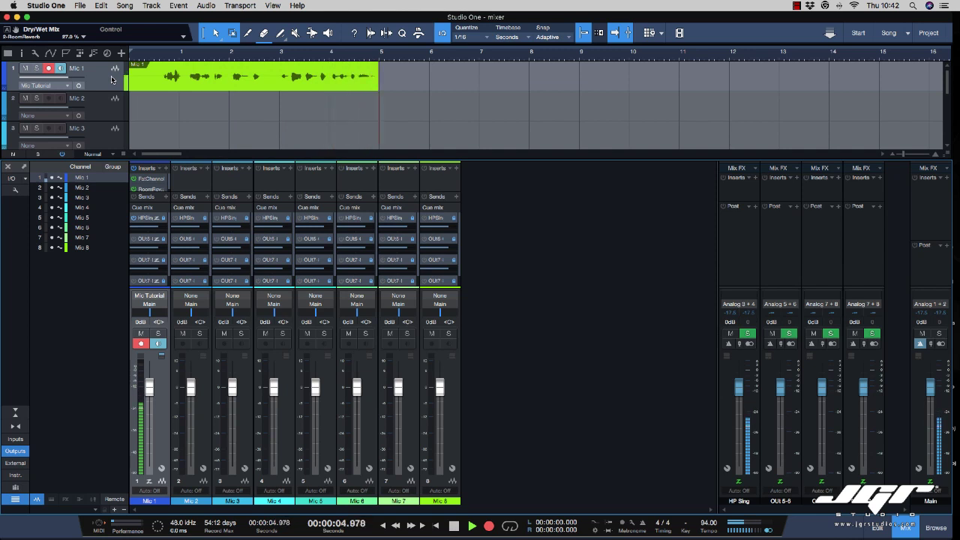
- Stop the Mic 1 recording, turn off the track's input monitoring and enlarge the mix console
key("space")
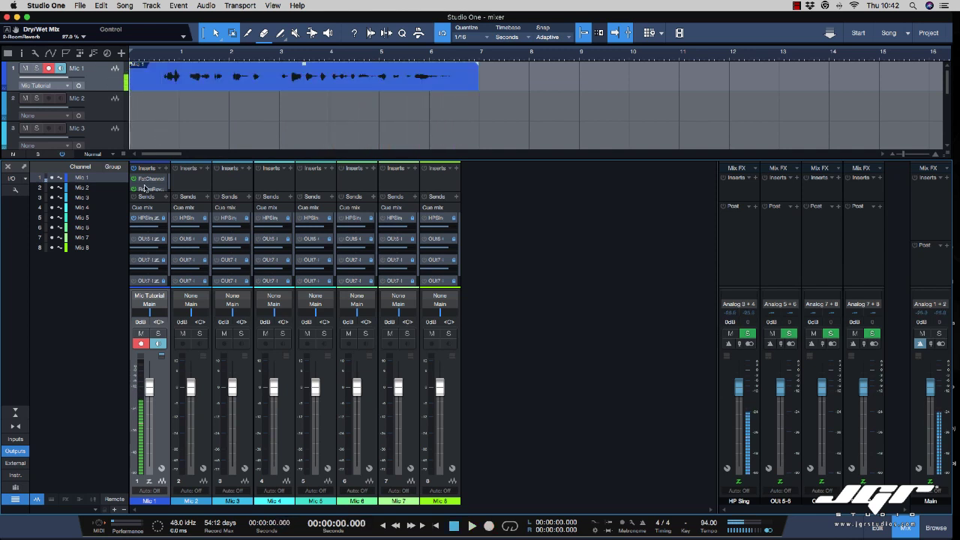
left_click_drag(151, 161, 151, 149)
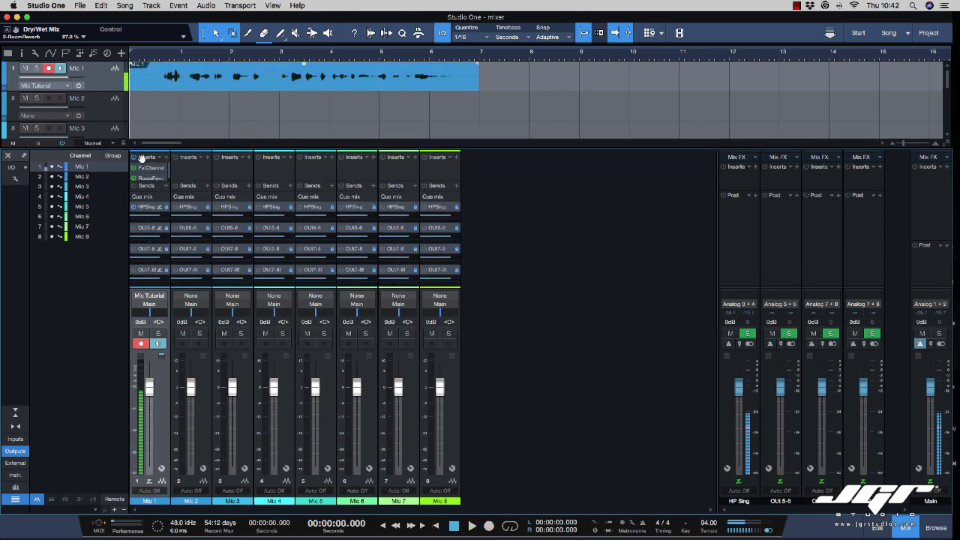
left_click(61, 69)
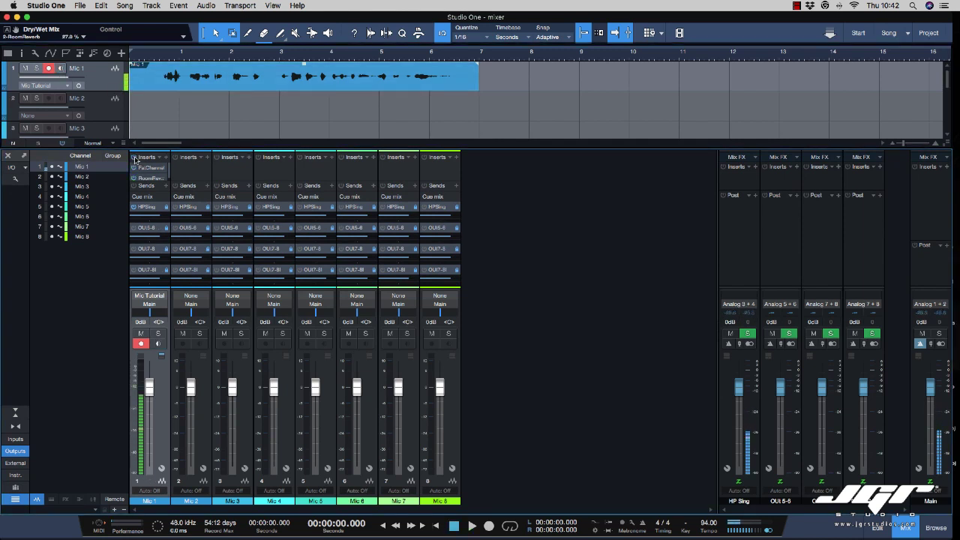
left_click_drag(160, 146, 159, 117)
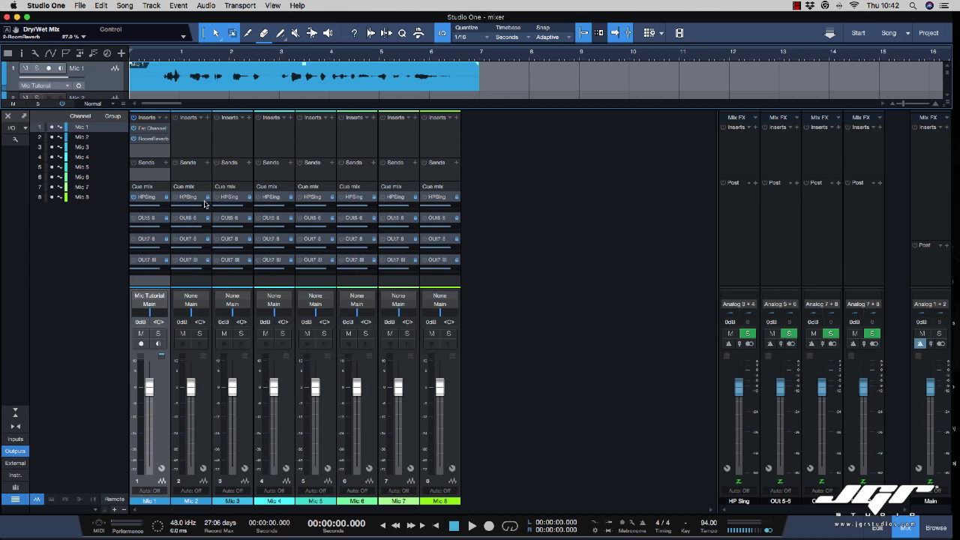
- Activate the HP Sing cue send on Mic 2 and unlock it from the channel's own level and pan
left_click(197, 148)
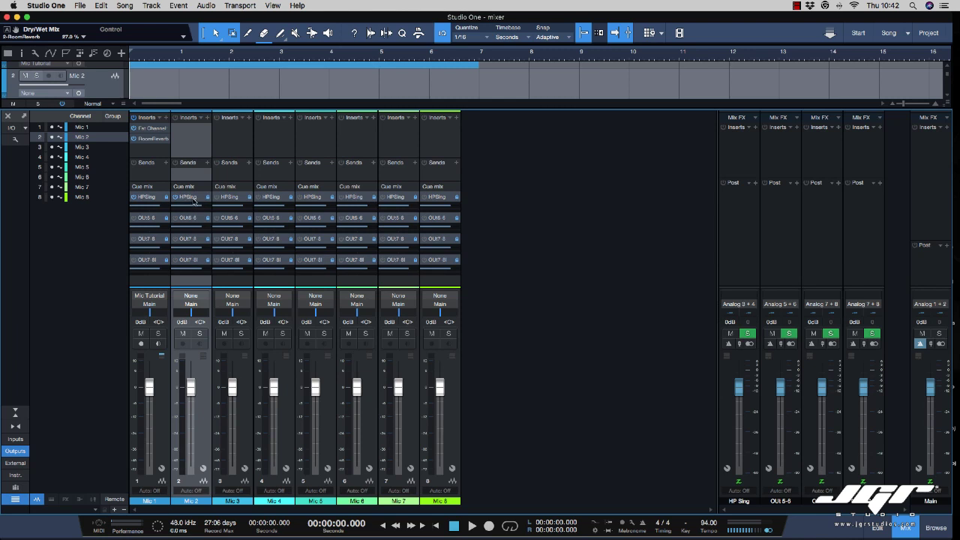
mouse_move(188, 208)
scroll(188, 209, "up", 5)
- Add a bus channel to the console and check which output destinations it offers
right_click(489, 231)
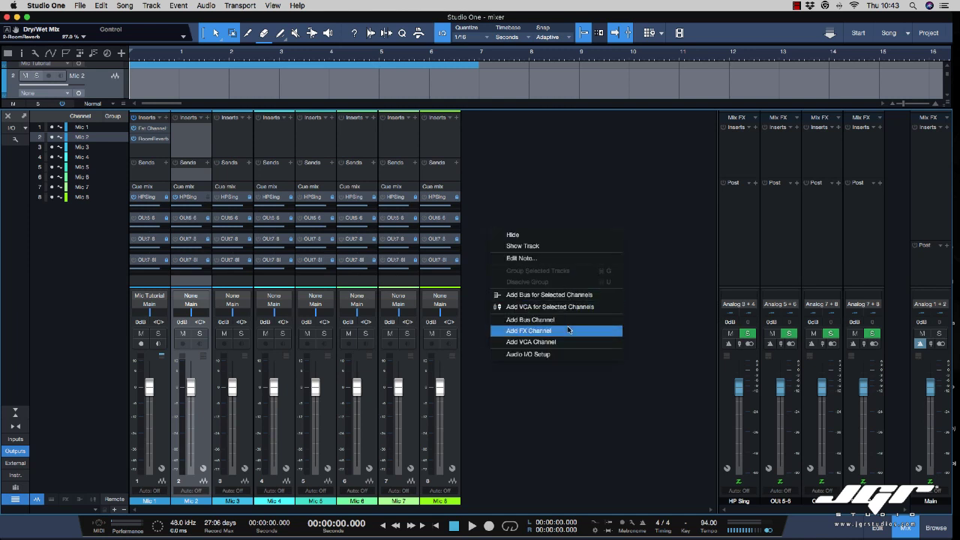
left_click(529, 319)
left_click(492, 306)
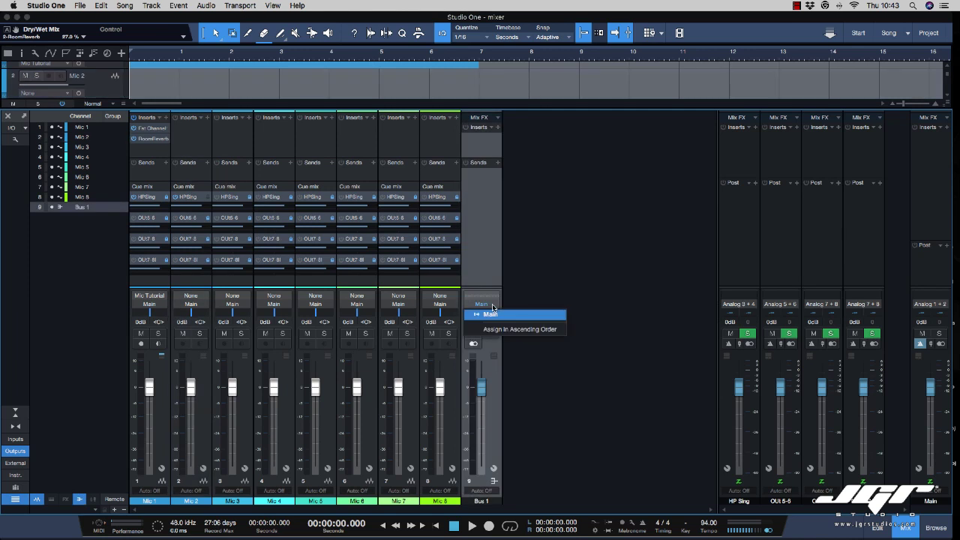
left_click(563, 304)
left_click(495, 304)
left_click(685, 369)
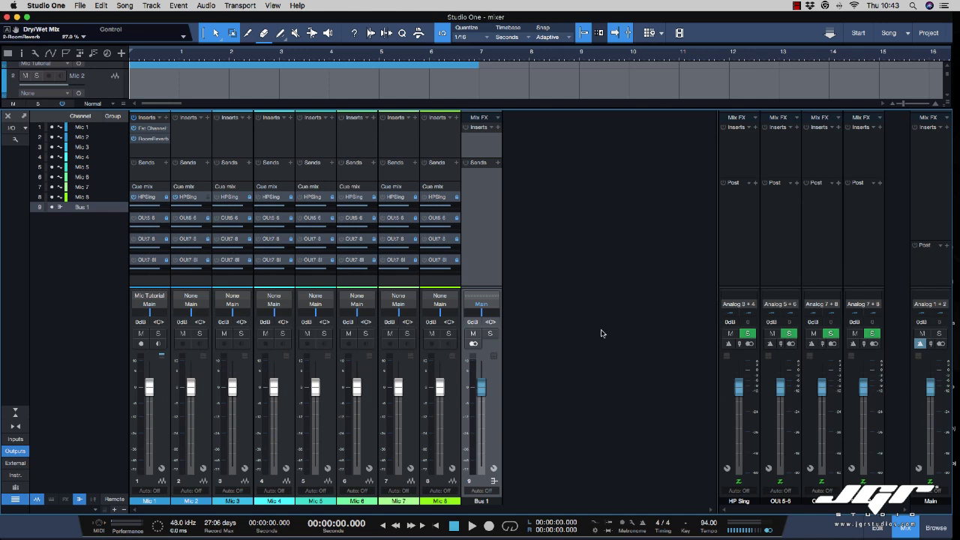
- Add an FX channel to the console and check its available output destinations
right_click(563, 296)
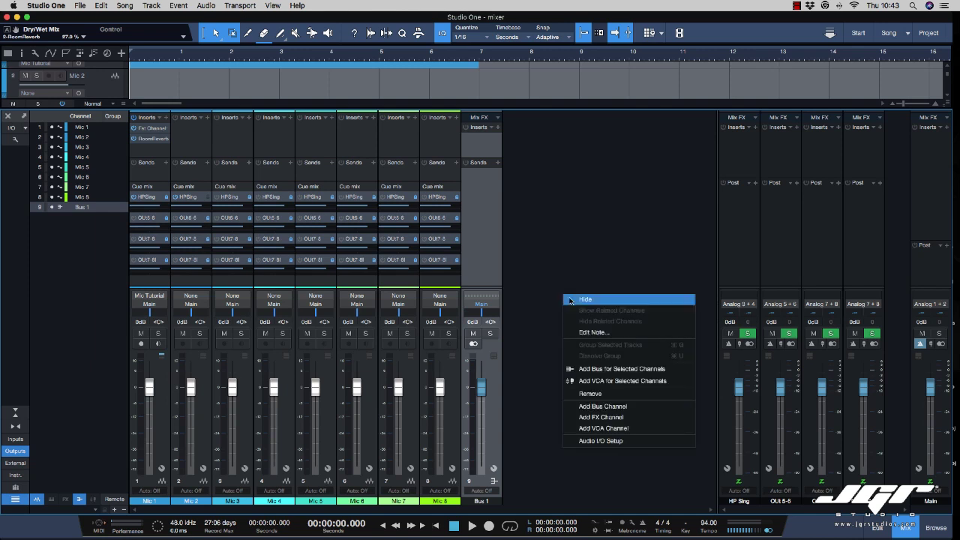
left_click(636, 421)
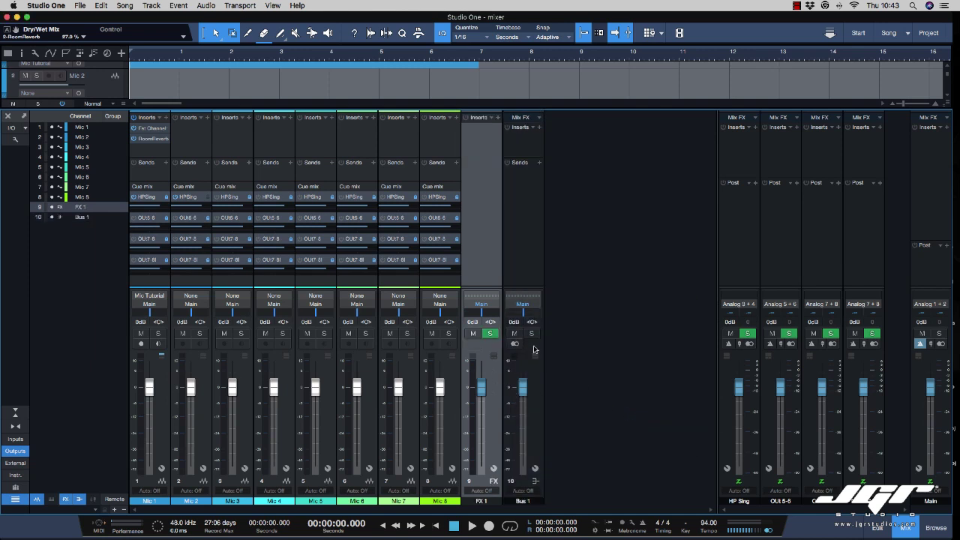
left_click(483, 305)
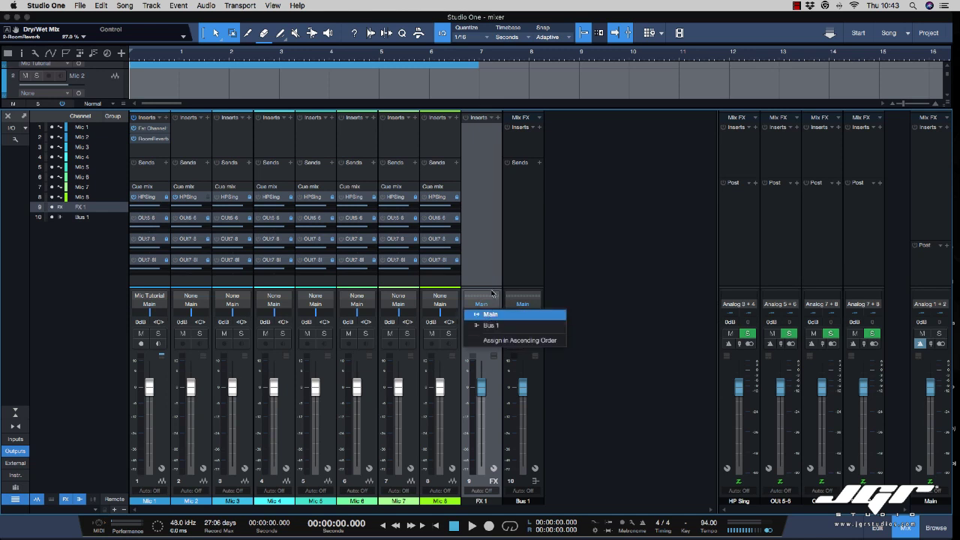
left_click(645, 295)
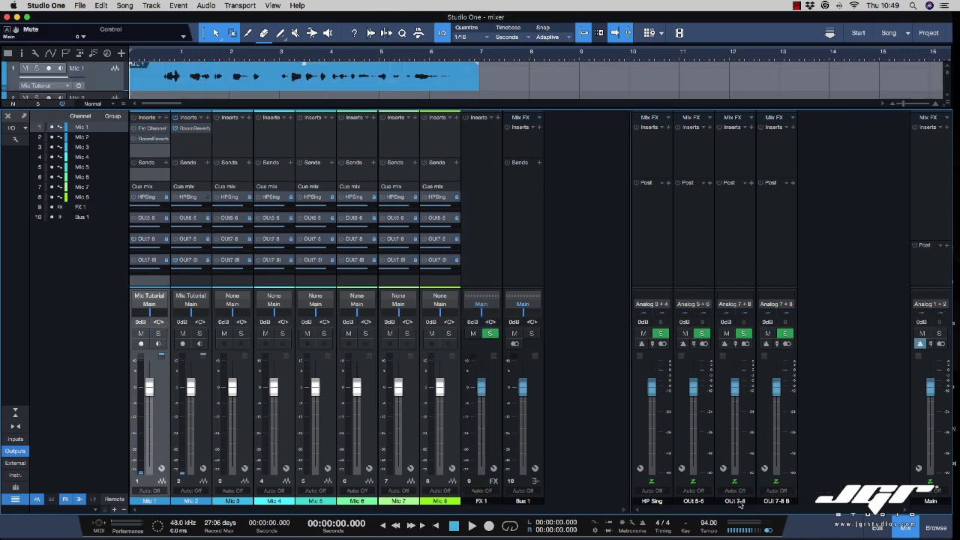
- Rename the OUt 7-8 output Voce and the OUt 7-8 B output Effetto
double_click(739, 502)
type("Voce")
key("Tab")
type("Effetto")
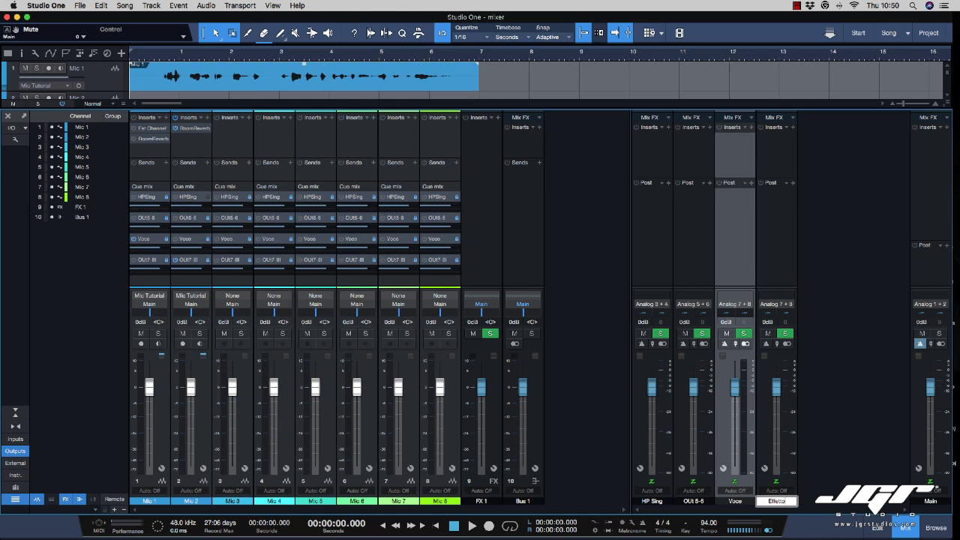
key("Return")
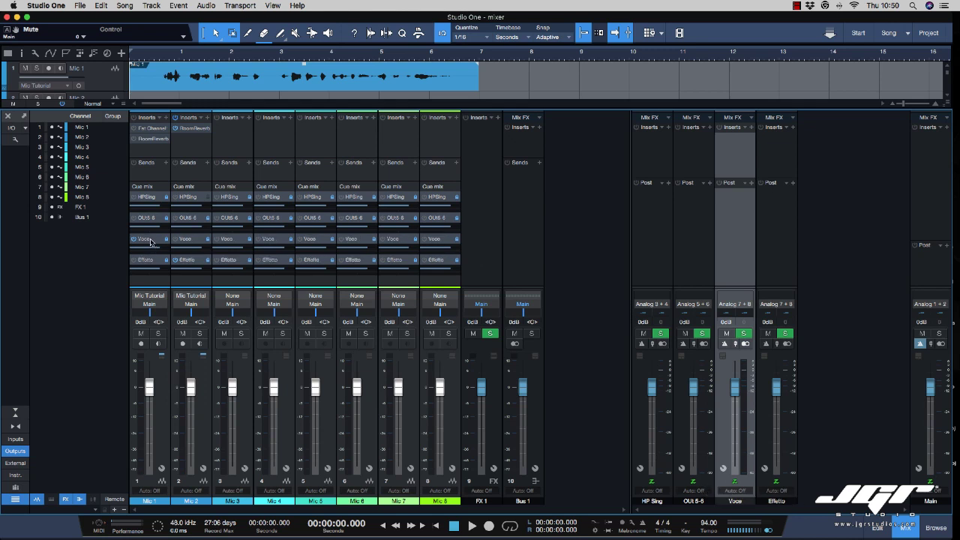
- Turn on Mic 1's input monitoring and disable solo safe on the Voce, Effetto, OUt 5-6 and HP Sing outputs
left_click(158, 344)
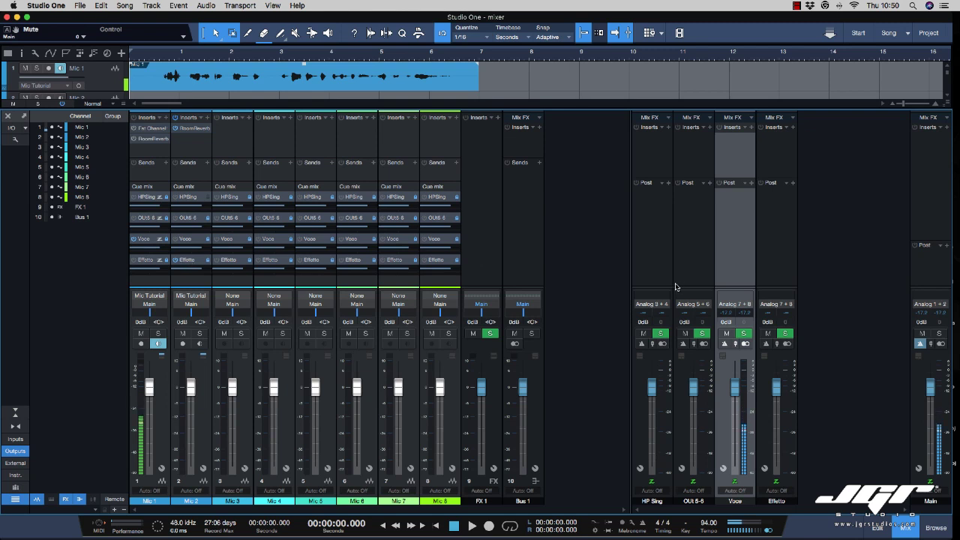
left_click(744, 334)
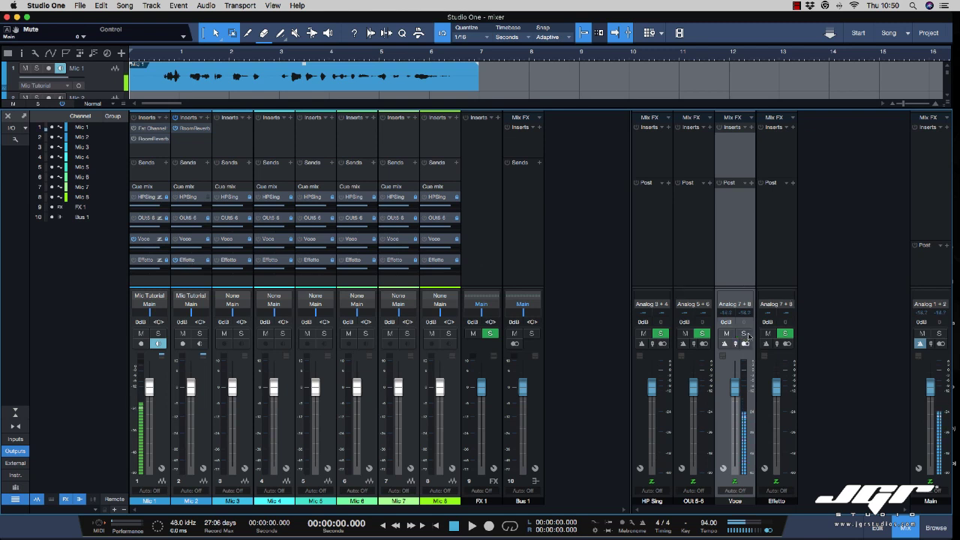
left_click(784, 334)
left_click(703, 335)
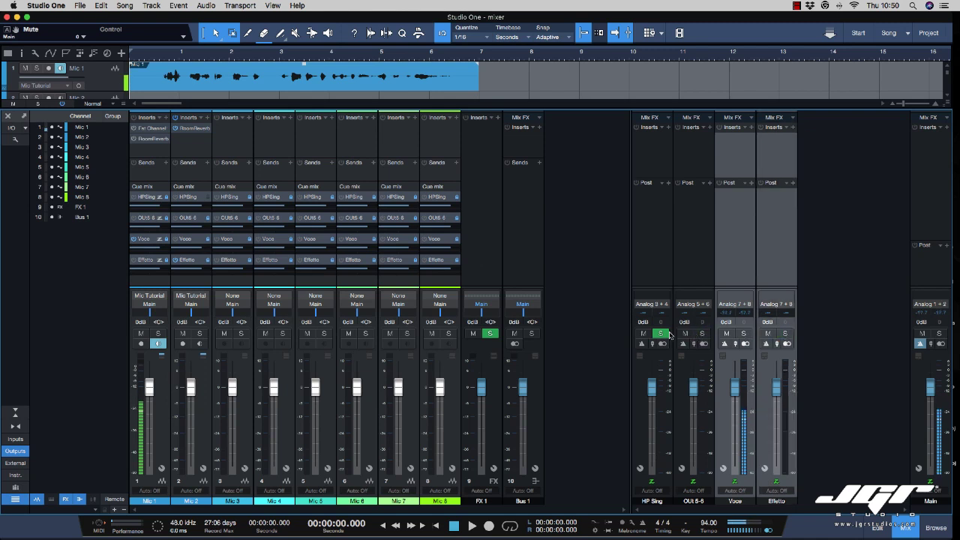
left_click(661, 334)
- Monitor Mic 2 briefly alongside Mic 1, and record-arm Mic 1 with input monitoring off
left_click(199, 343)
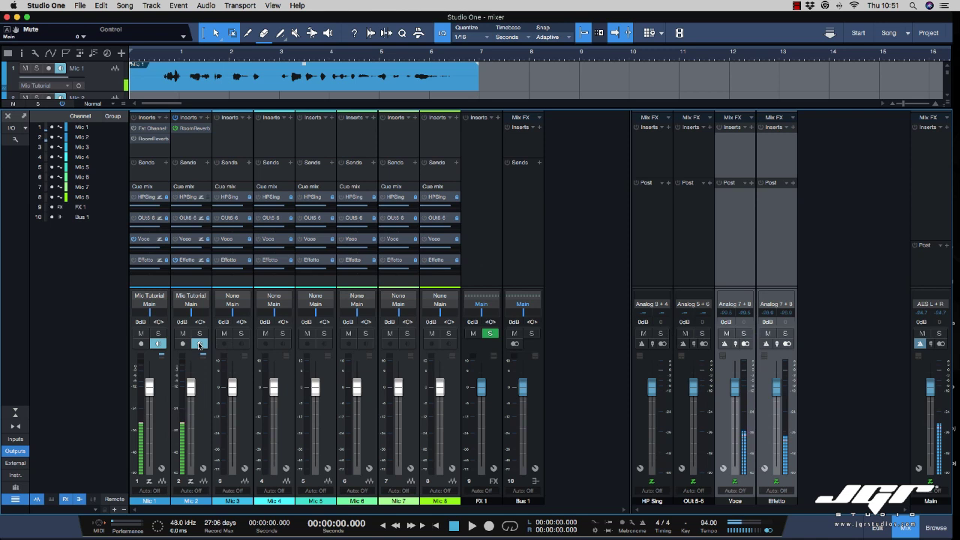
left_click(199, 343)
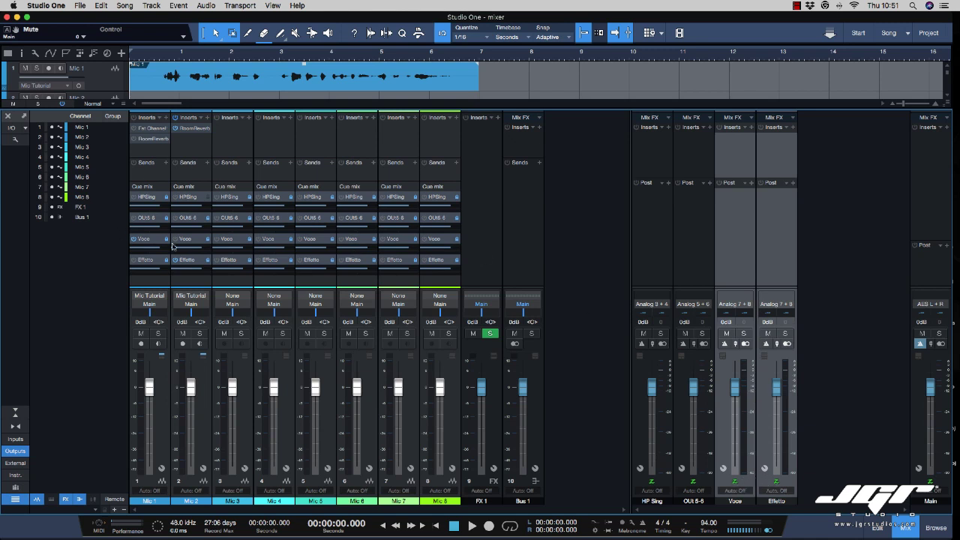
left_click(142, 344)
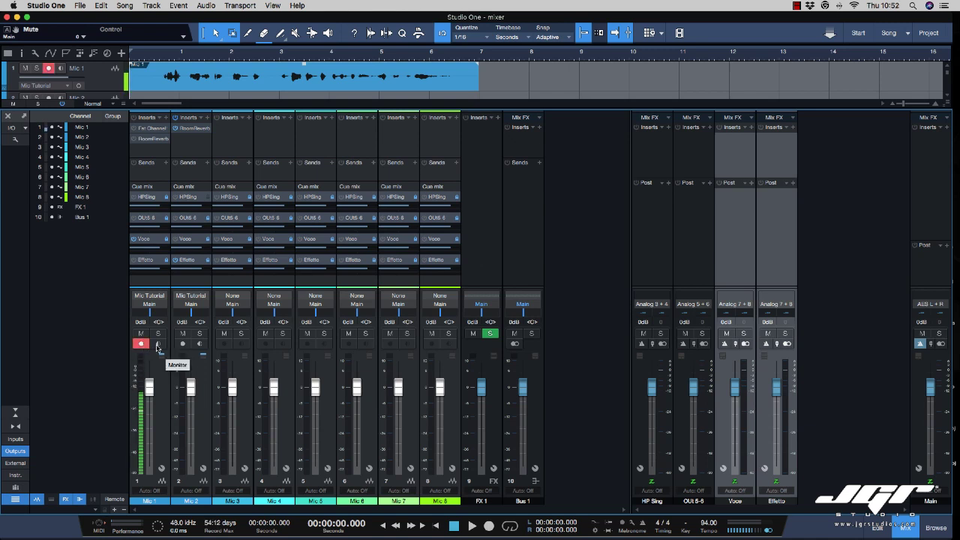
- Turn on input monitoring for the Mic 1 and Mic 2 channels
left_click(158, 344)
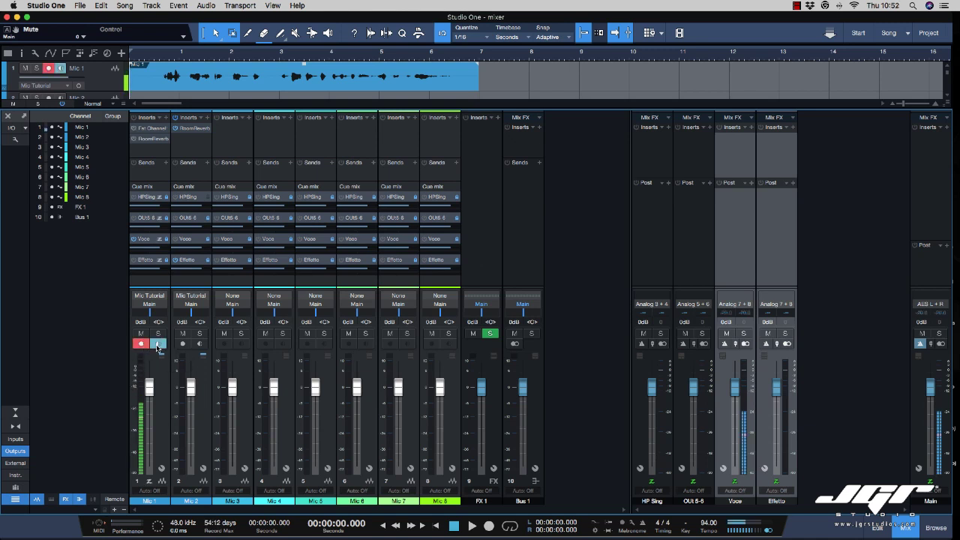
left_click(199, 343)
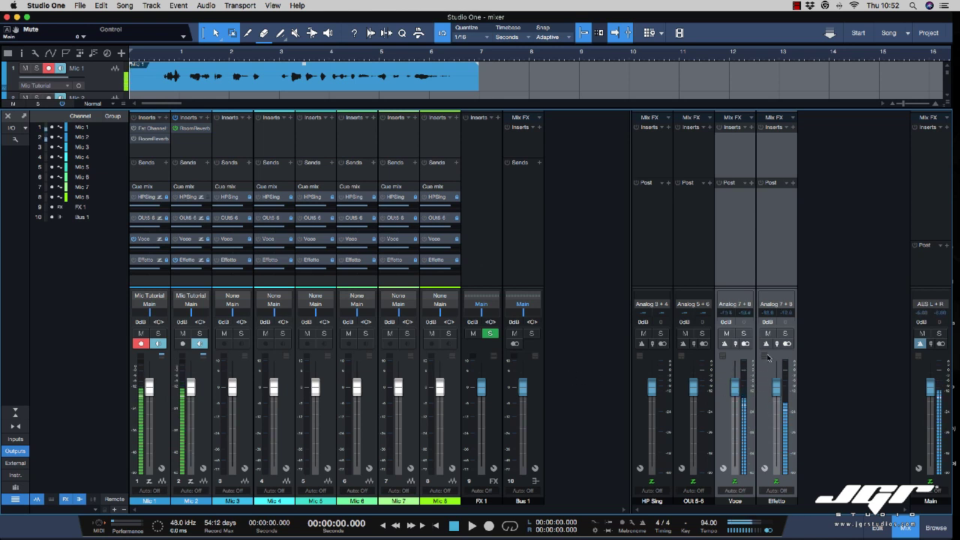
- Set the audio device block size to 32 samples in the preferences, reduce it further to 16 samples, and confirm
left_click(81, 5)
left_click(80, 5)
left_click(79, 4)
left_click(79, 4)
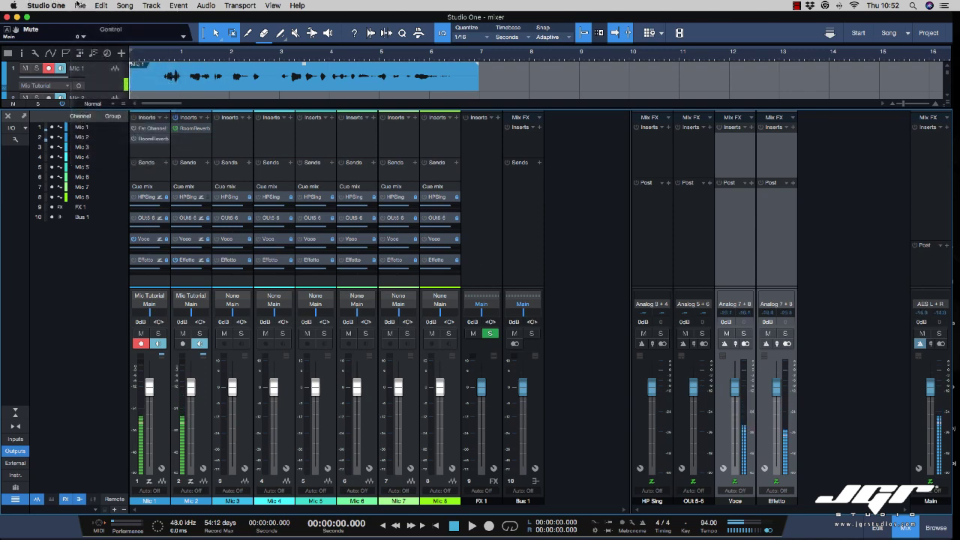
left_click(53, 5)
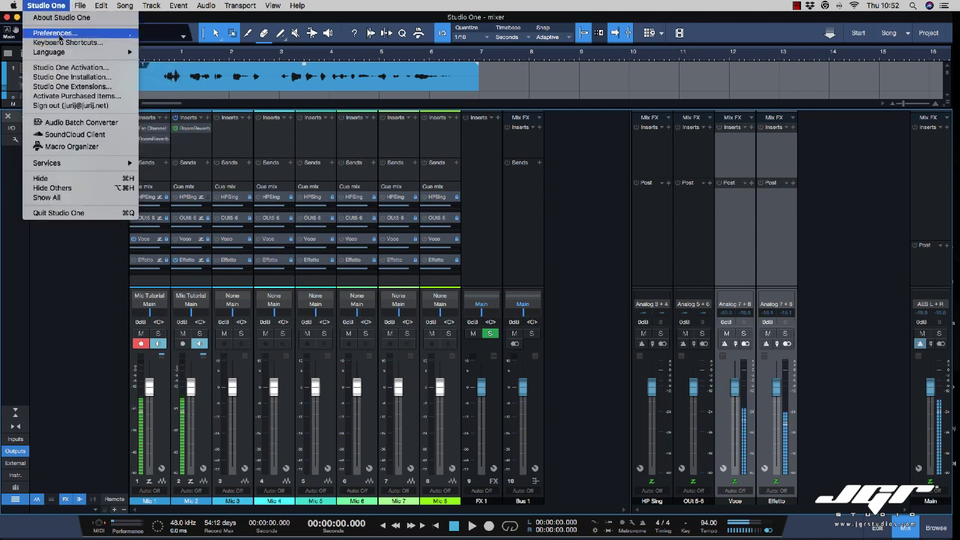
left_click(60, 34)
left_click(304, 169)
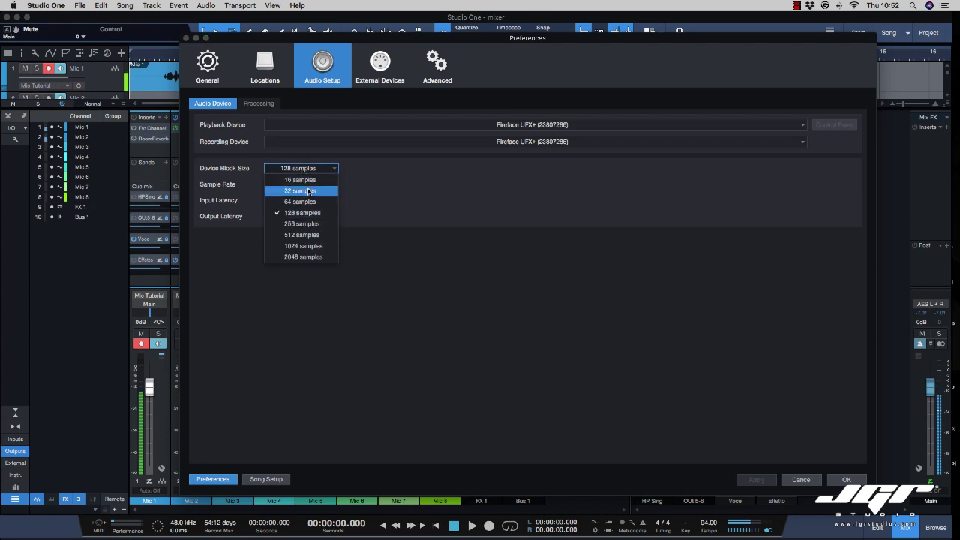
left_click(309, 193)
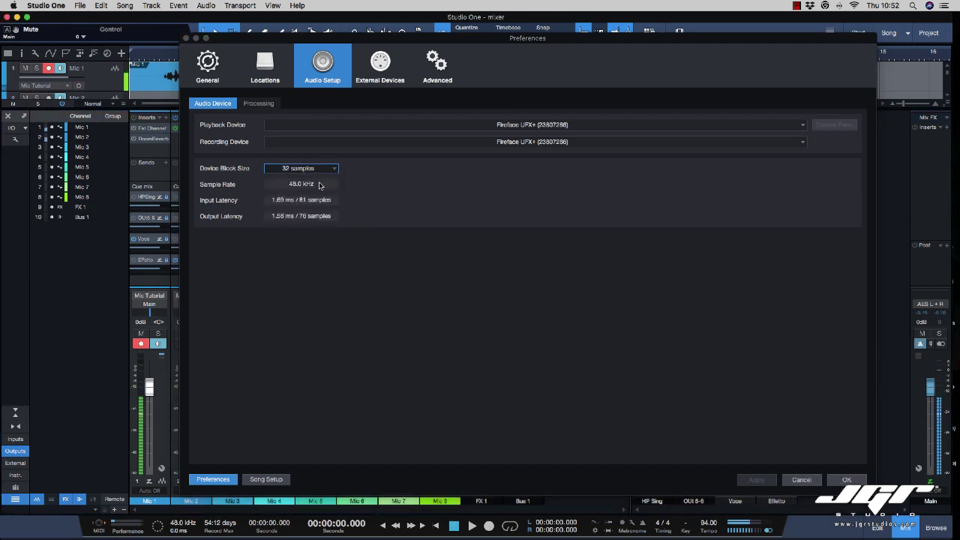
left_click(313, 169)
left_click(313, 178)
left_click(846, 480)
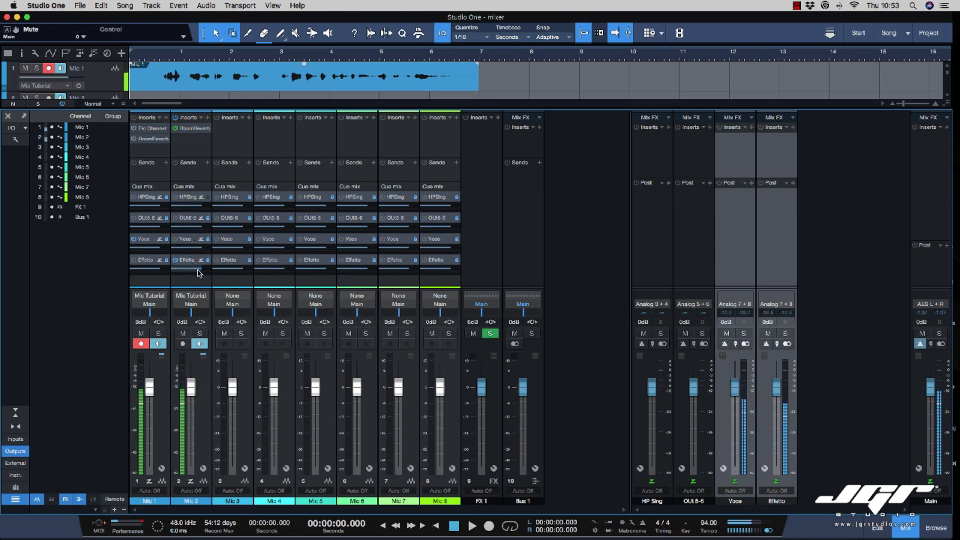
- Pull the Effetto output's fader down to minus infinity and reset it to 0 dB
left_click_drag(776, 387, 776, 392)
left_click(776, 389)
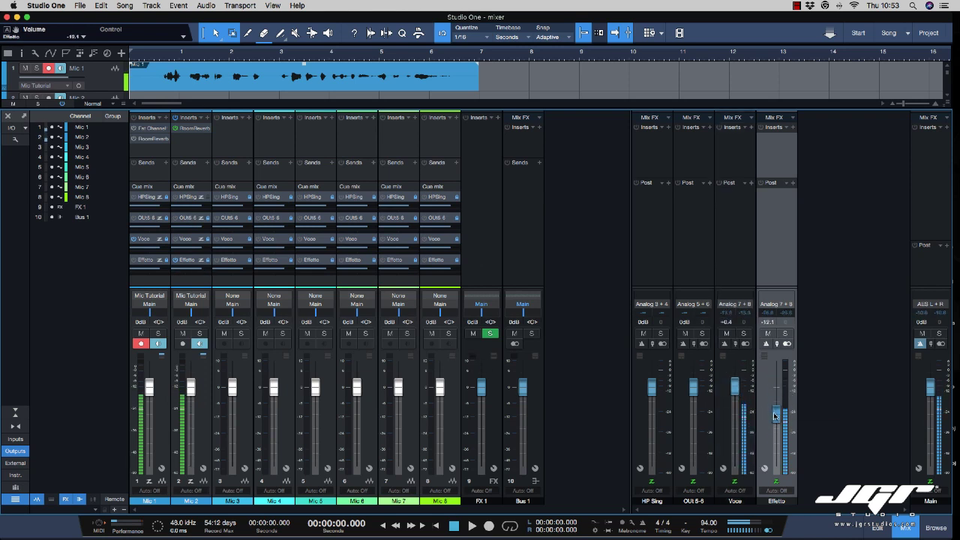
left_click_drag(777, 433, 778, 479)
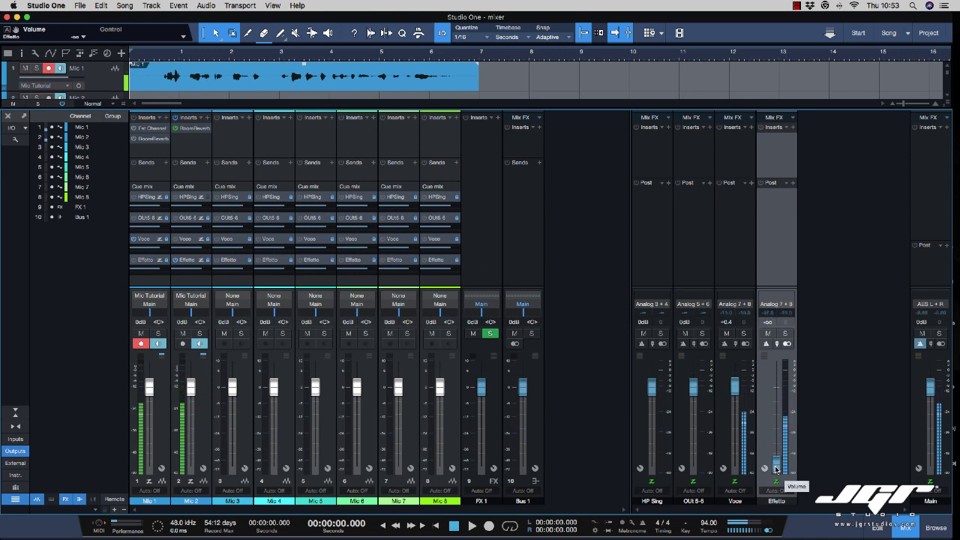
left_click(776, 469, "super")
- Copy Mic 2's Room Reverb insert onto the Effetto output and close the plug-in window
left_click_drag(193, 128, 778, 162)
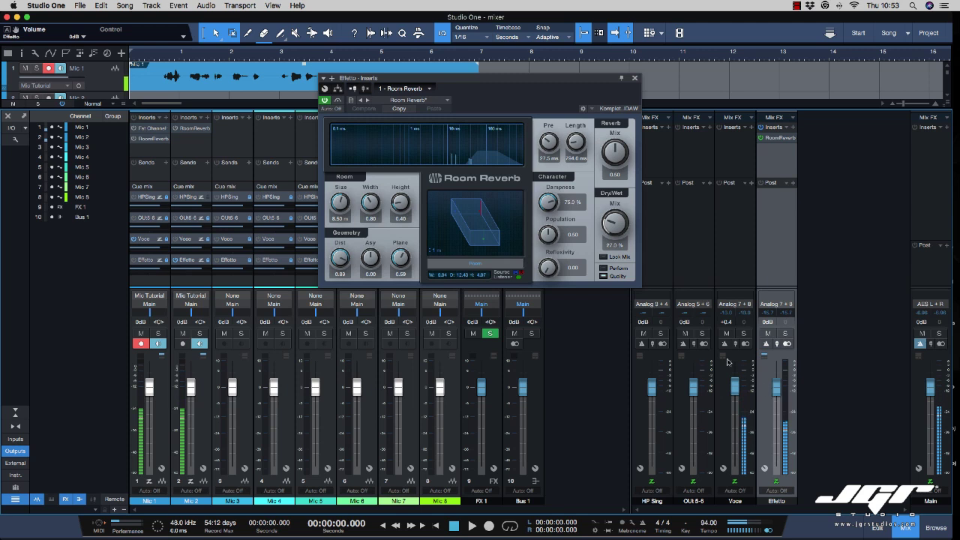
left_click(635, 78)
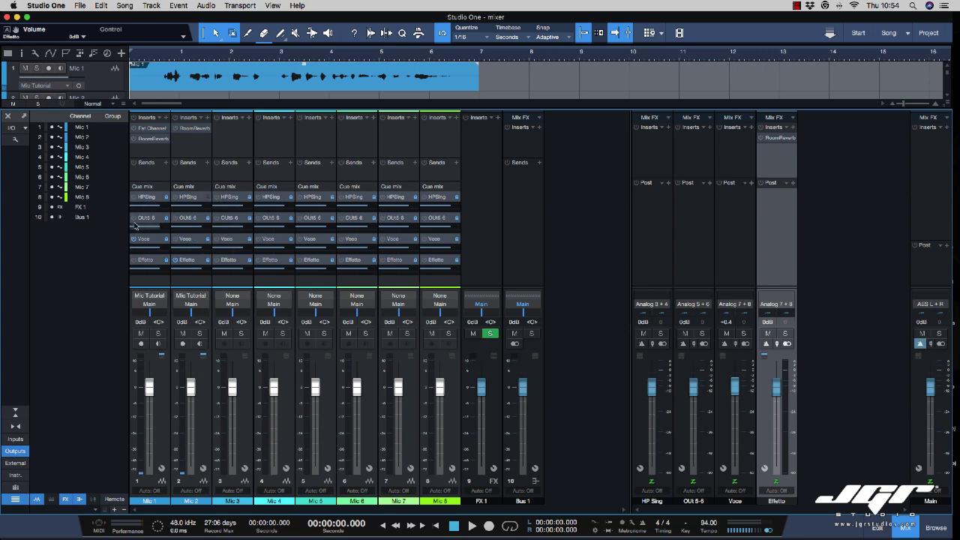
- Review the output routing and cue mix assignments in the song's Audio I/O Setup
left_click(13, 130)
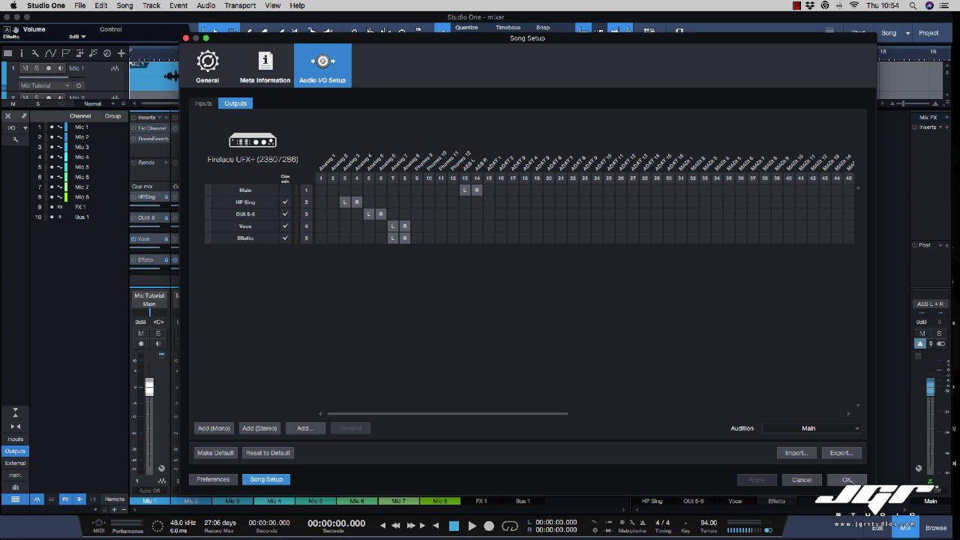
left_click(846, 479)
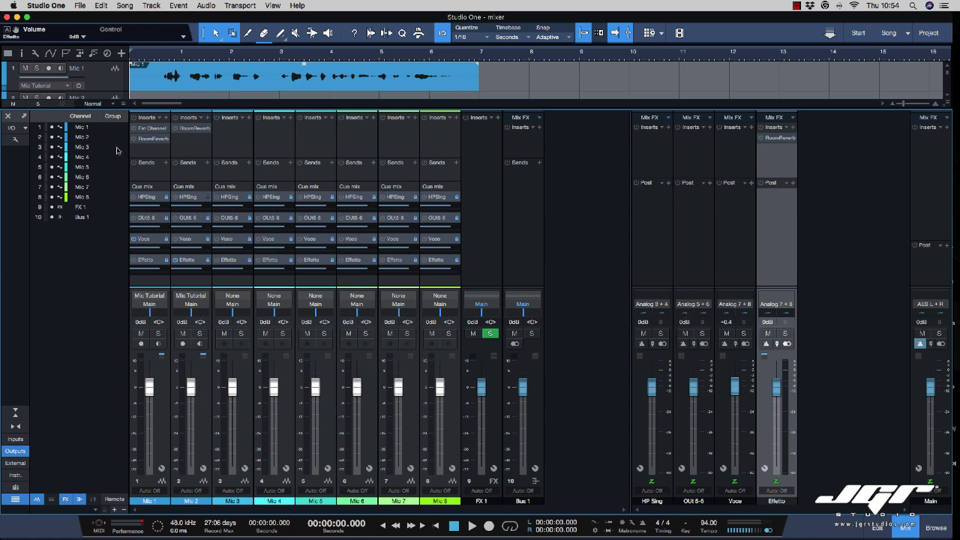
- Monitor Mic 1 and Mic 2 together briefly, and turn their input monitoring off again
left_click(160, 343)
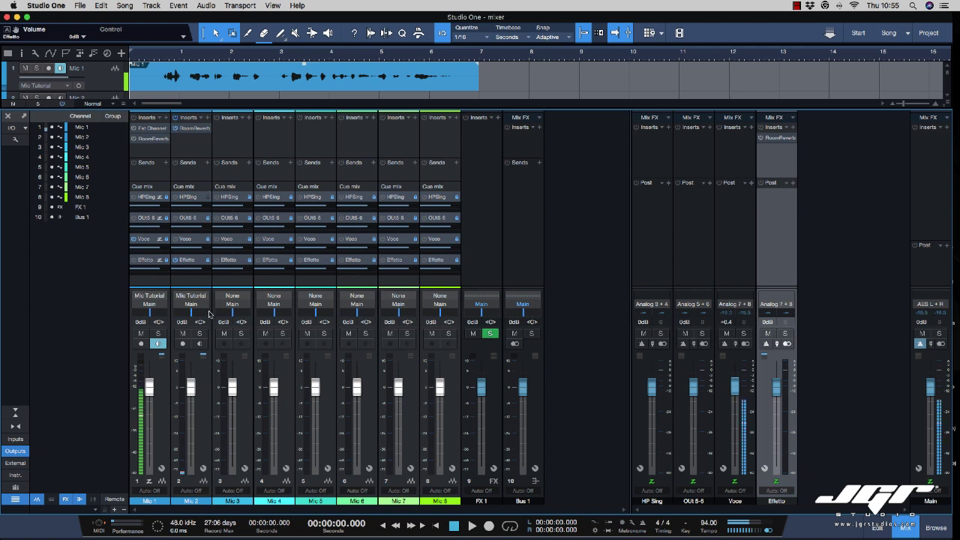
left_click(199, 344)
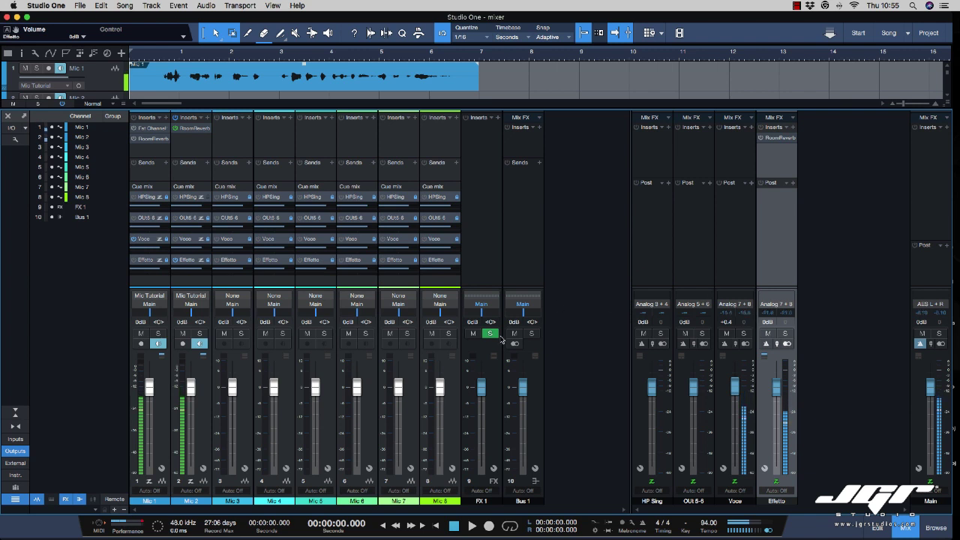
left_click(199, 343)
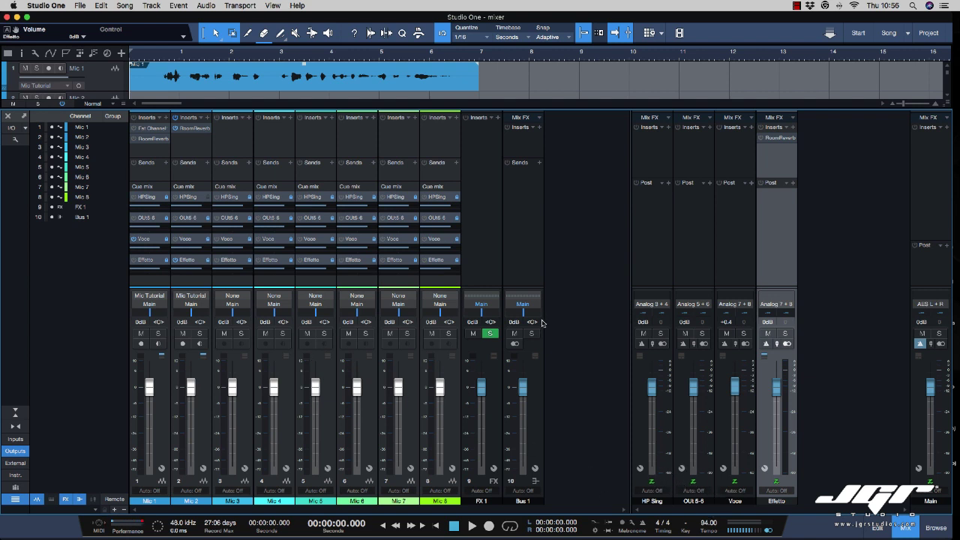
- Check the available output destinations of the Bus 1 channel without changing its routing
left_click(523, 305)
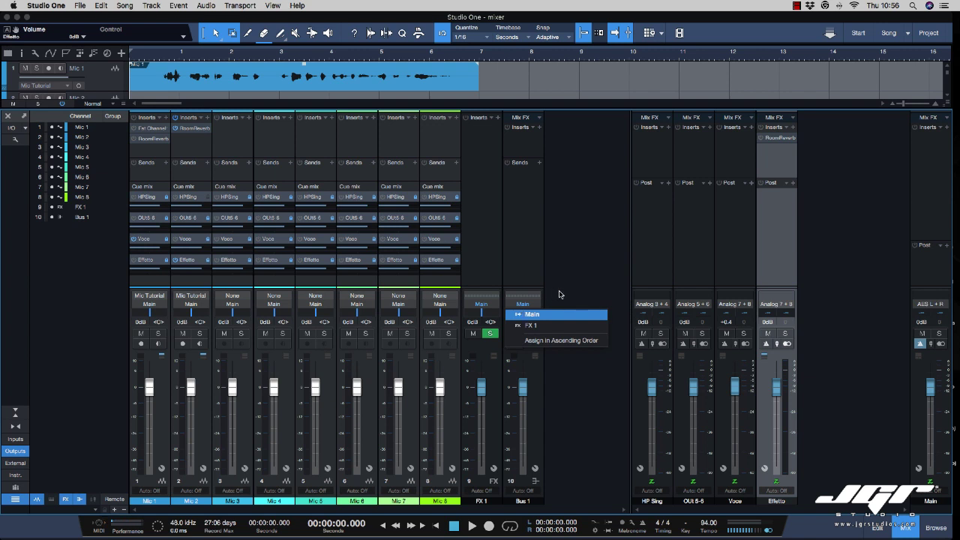
left_click(559, 294)
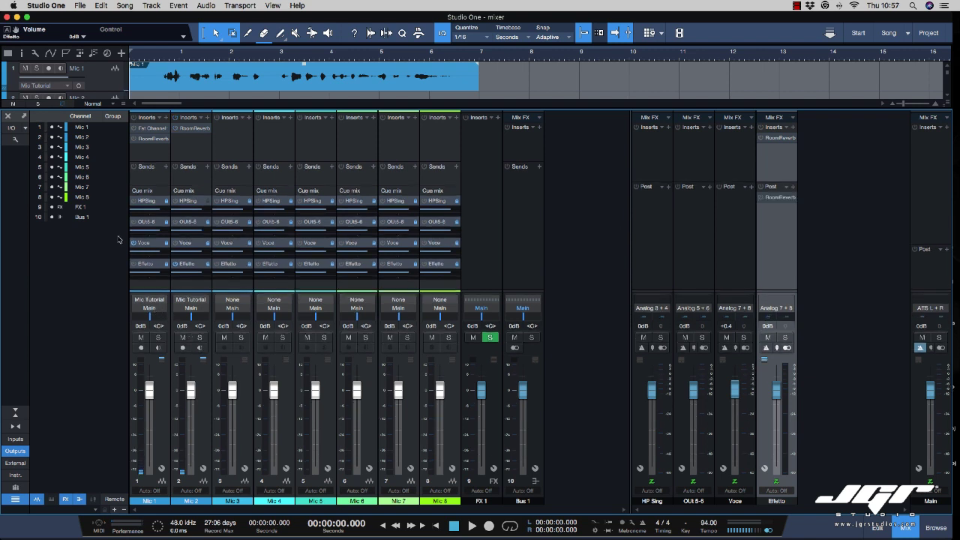
- Show the input controls and VCA connections on the console's channel strips, and add a VCA channel
left_click(15, 139)
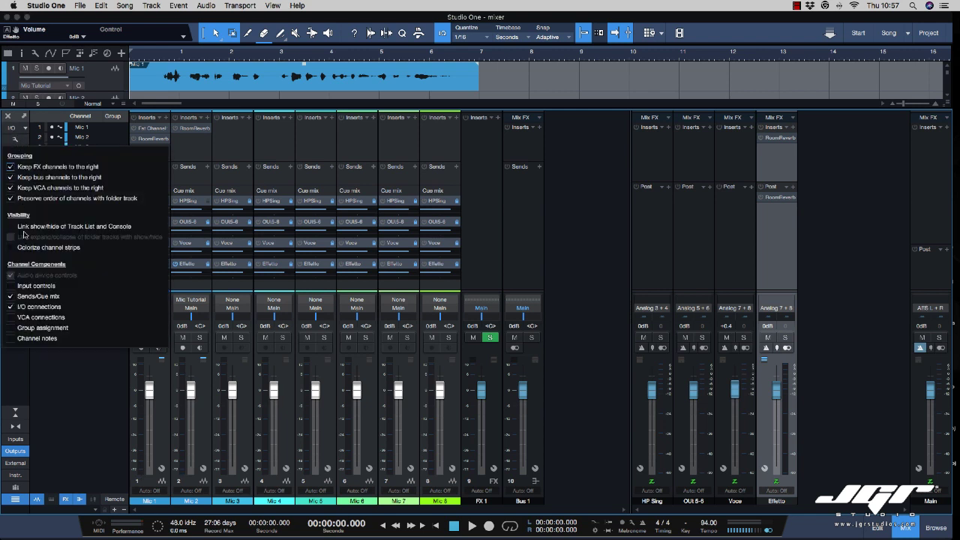
left_click(12, 287)
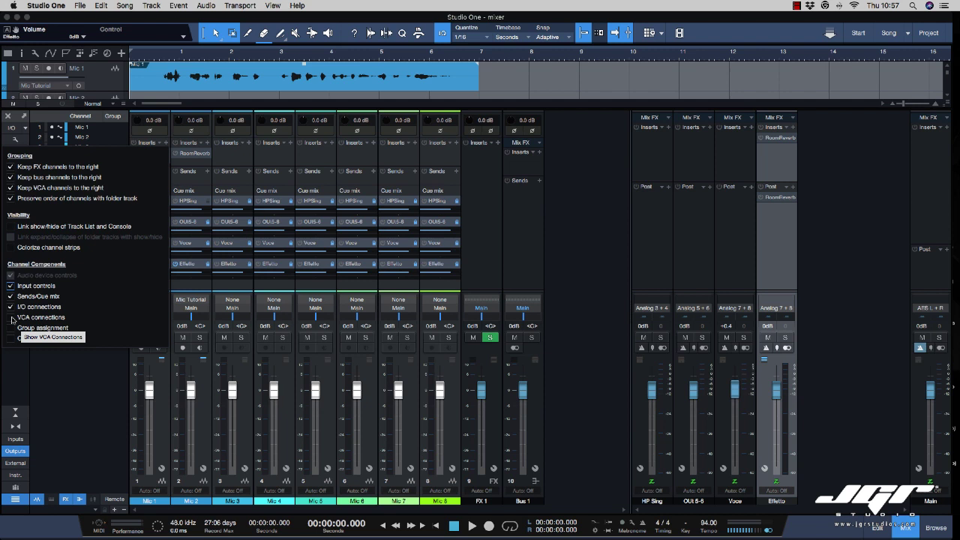
left_click(561, 351)
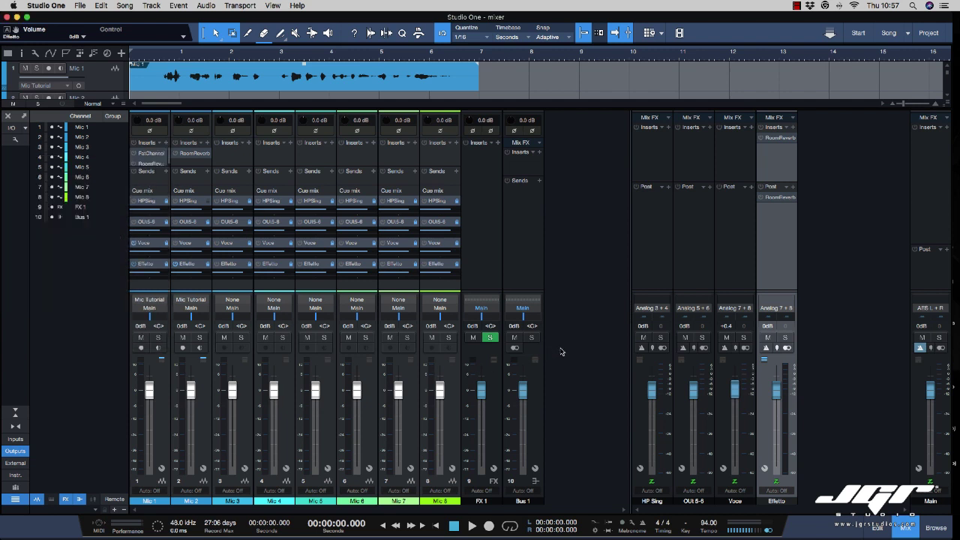
right_click(561, 351)
left_click(600, 413)
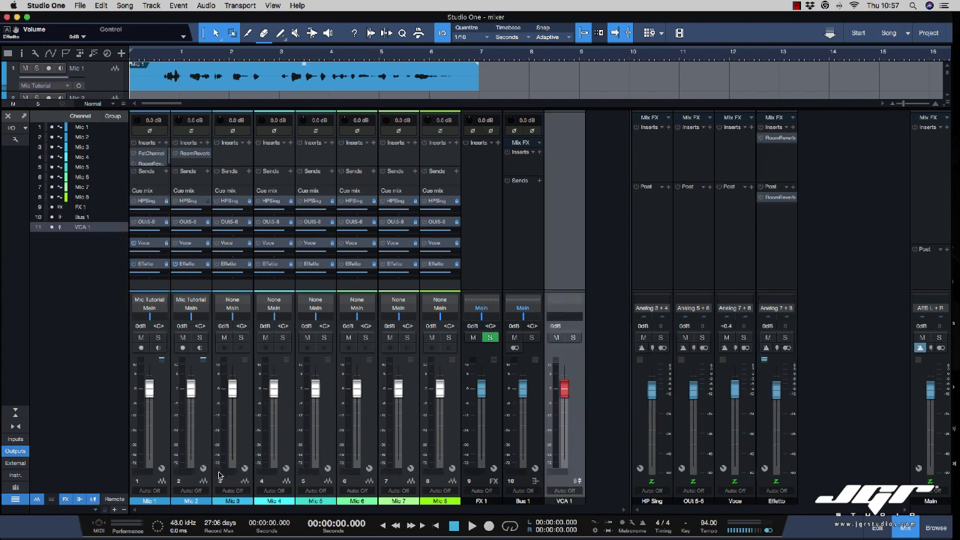
- Assign Mic 1, Mic 2 and Mic 3 to VCA 1, and lower the VCA fader to about -0.3 dB
left_click(190, 472)
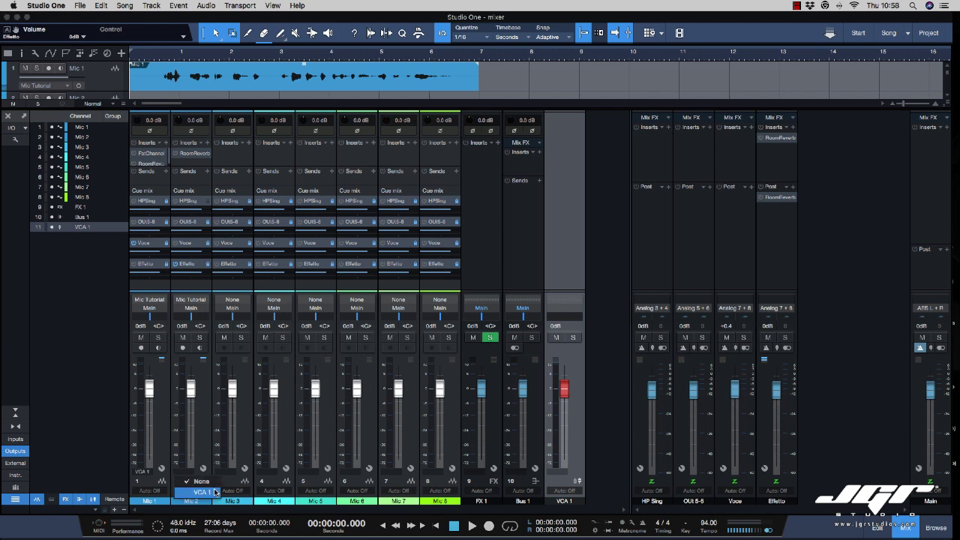
left_click(201, 492)
left_click(233, 472)
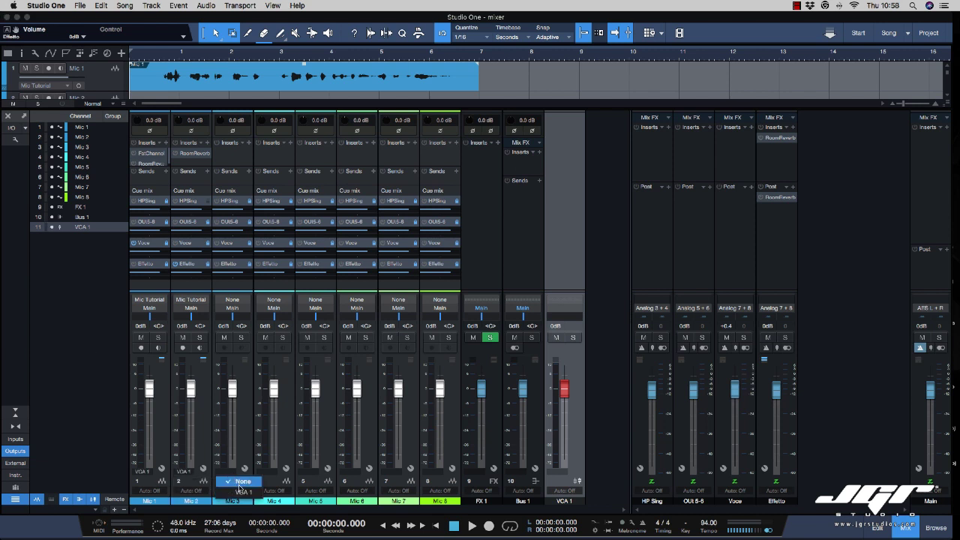
left_click(238, 483)
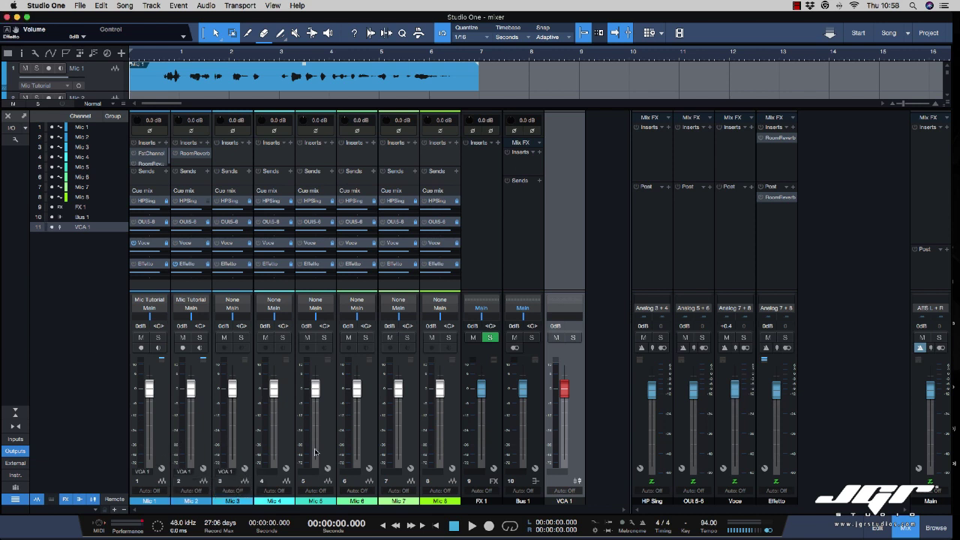
left_click_drag(565, 391, 565, 389)
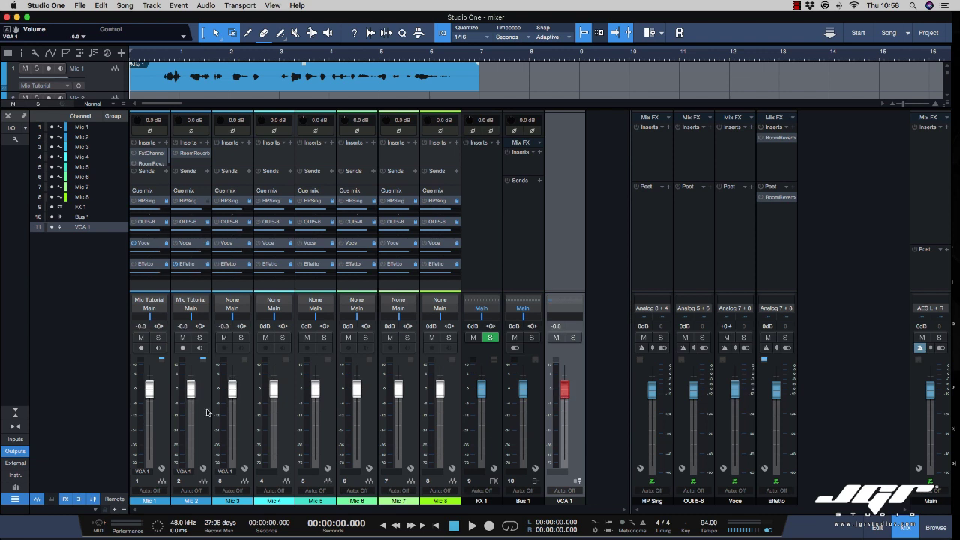
- Show group assignment and channel notes on the console, and enter the notes Vox Dry for Mic 1 and Vox Fx for Mic 2
left_click(15, 140)
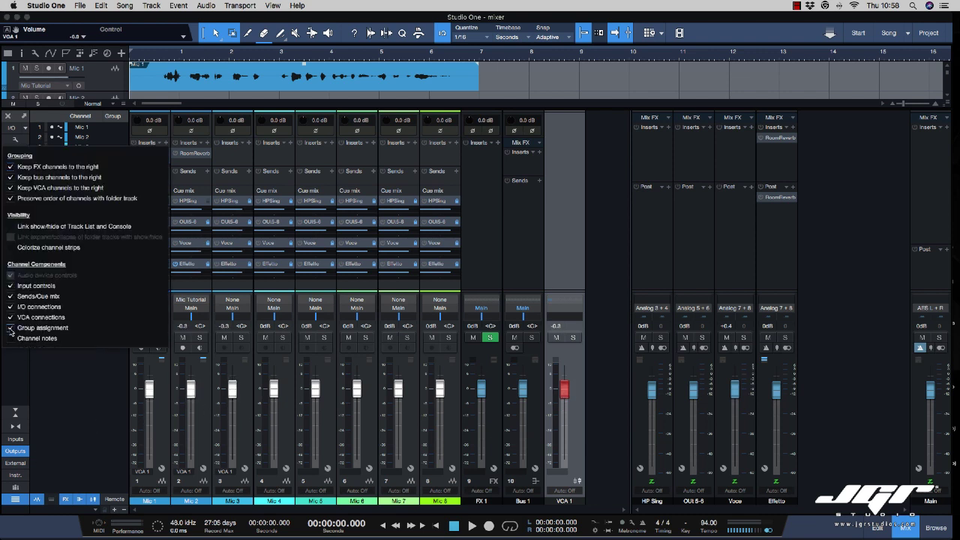
left_click(10, 328)
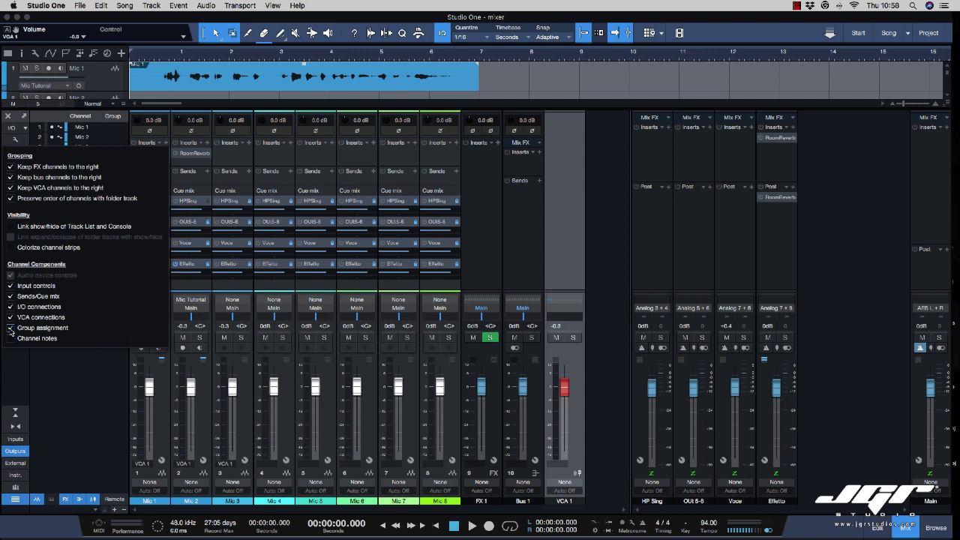
left_click(11, 338)
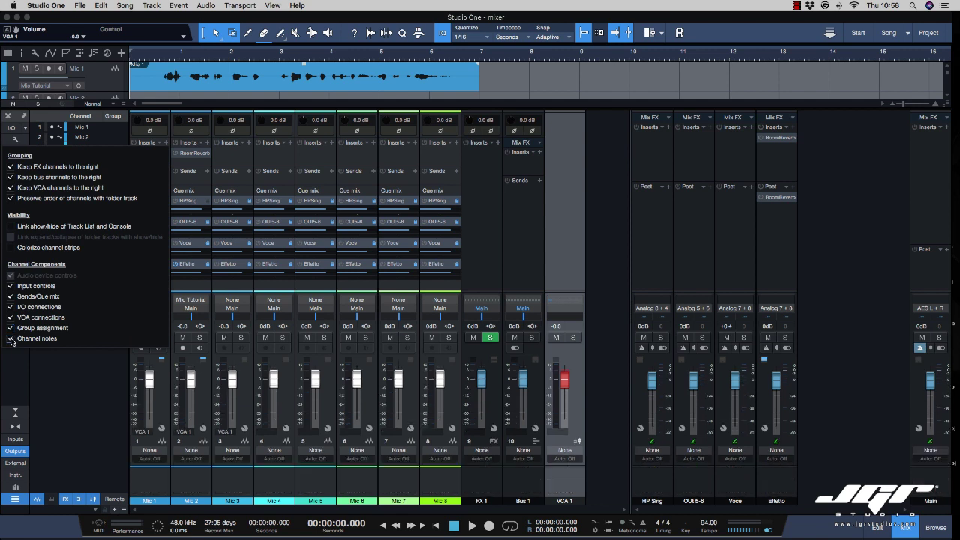
left_click(162, 471)
left_click(152, 482)
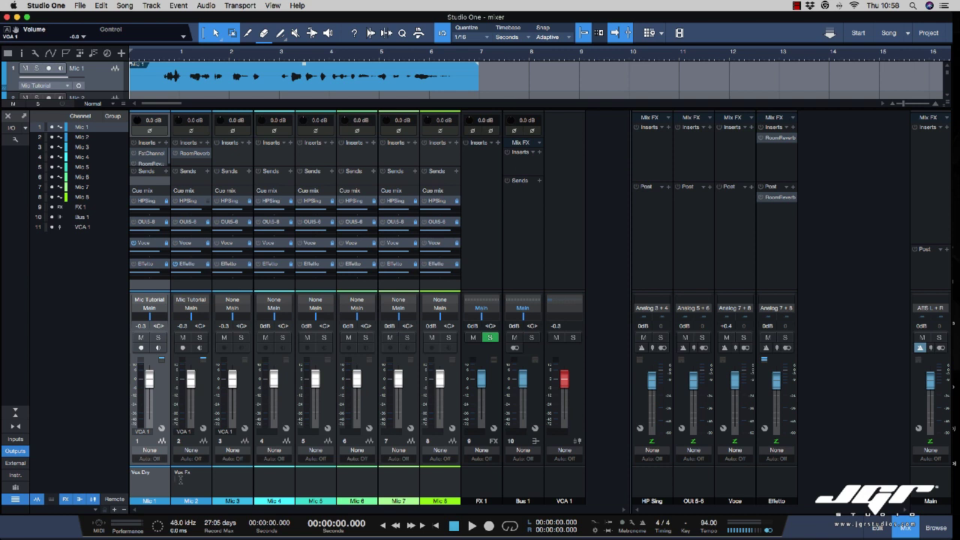
- Toggle the Track List and Console show/hide link on and off, and enable colorized channel strips
left_click(15, 139)
left_click(11, 227)
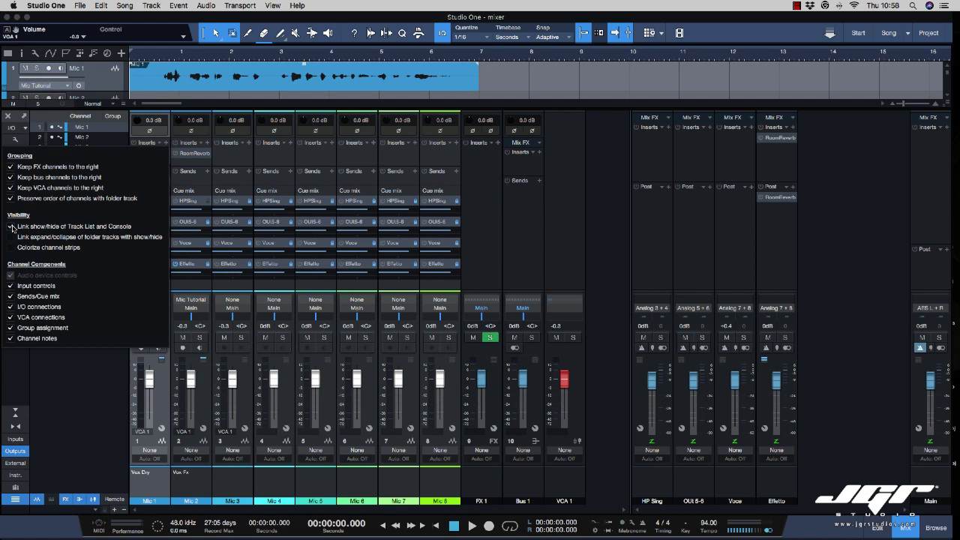
left_click(11, 227)
left_click(12, 248)
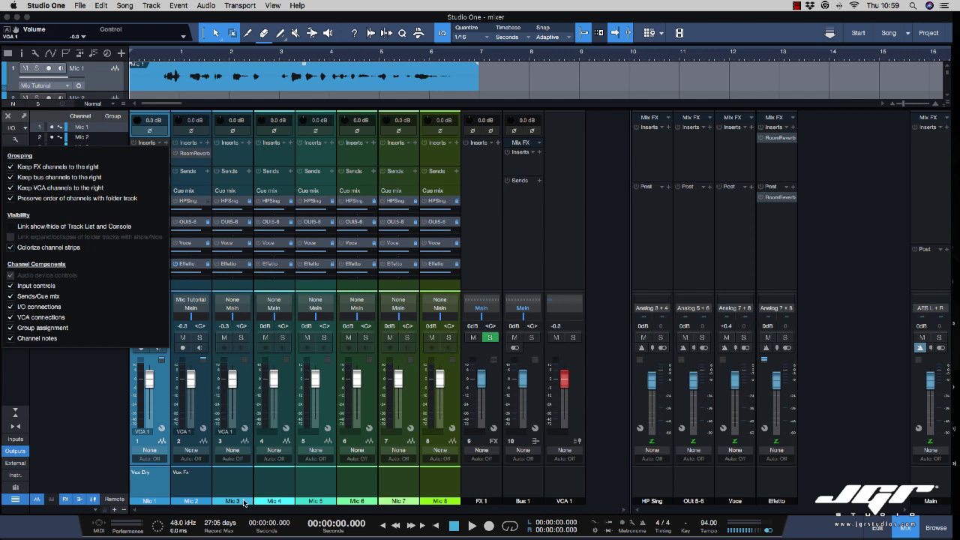
left_click(100, 437)
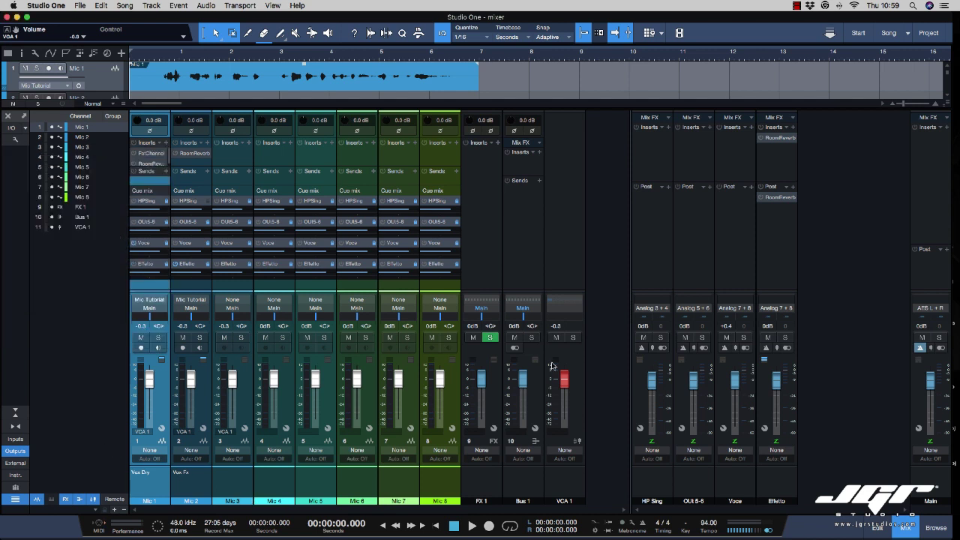